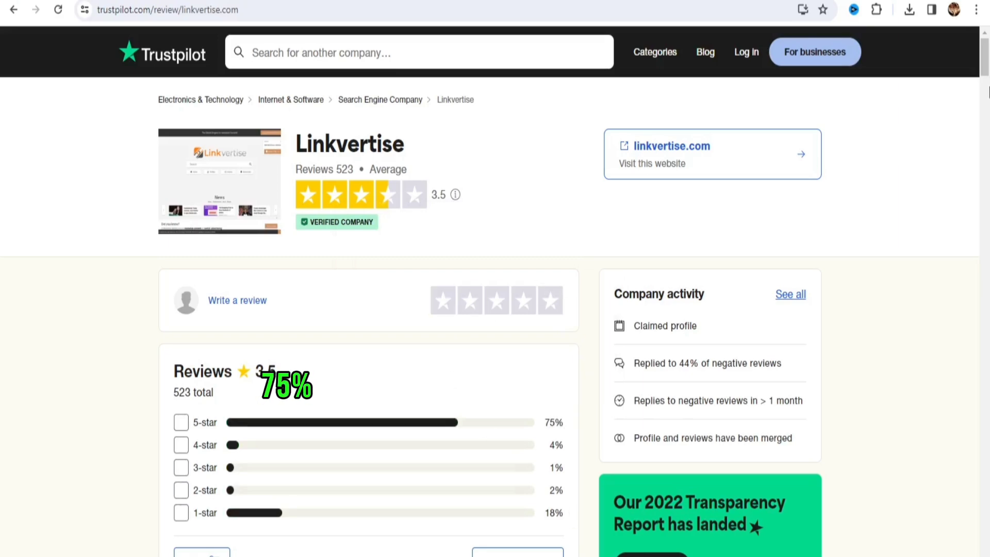
left_click_drag(984, 62, 984, 89)
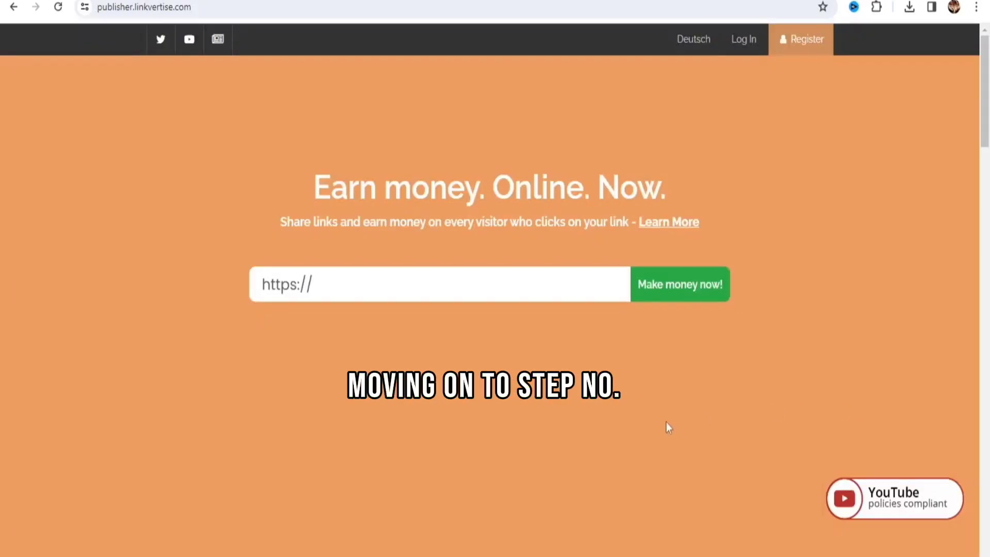
- Register a new Linkvertise publisher account with a username, email and password
left_click(793, 43)
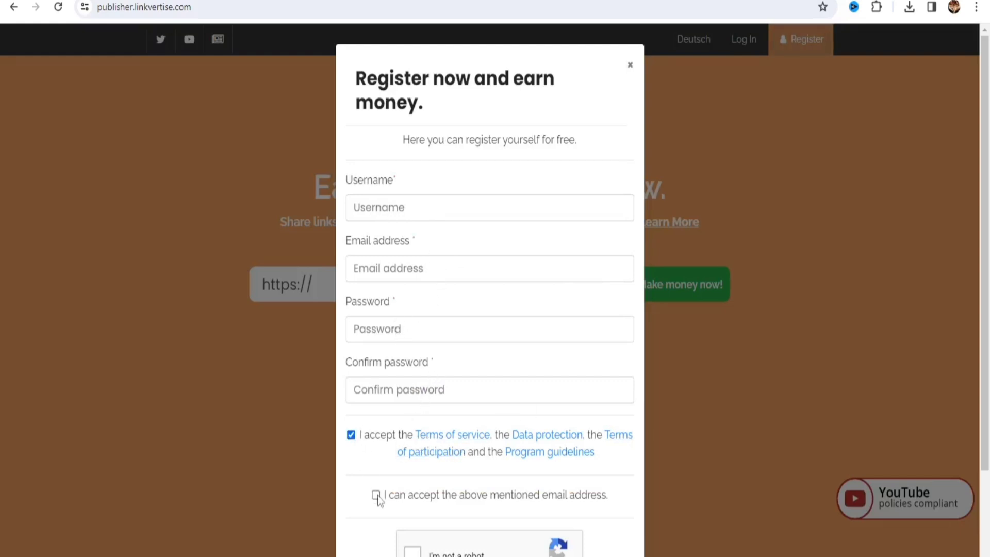
scroll(559, 505, "down", 1)
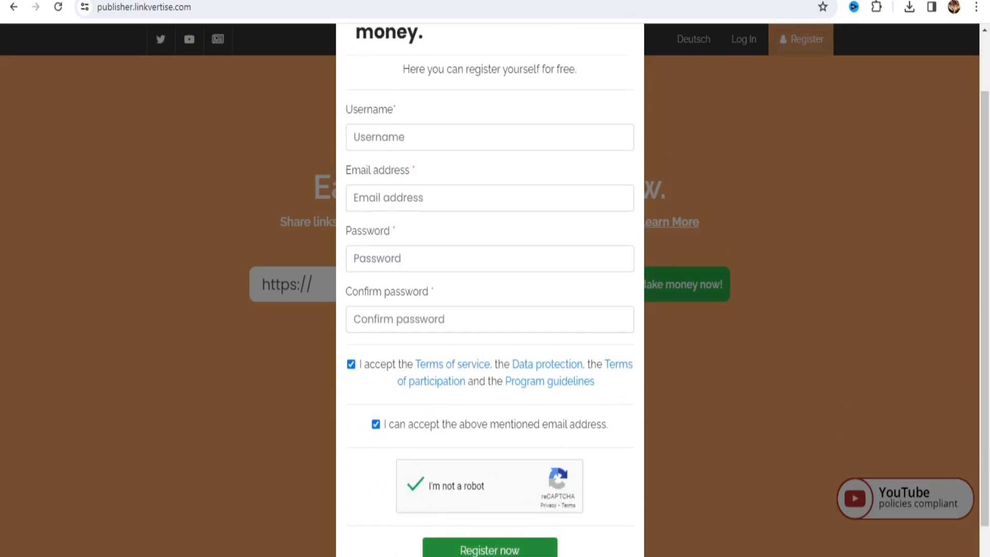
left_click(489, 549)
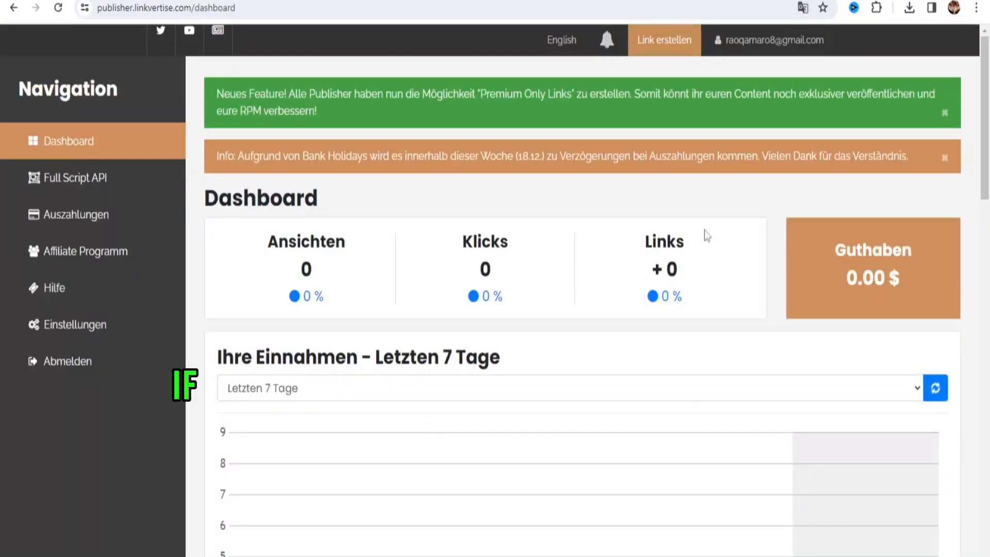
- Switch Linkvertise to English, dismiss the feature and bank-holiday banners, then go to Create Link
left_click(561, 41)
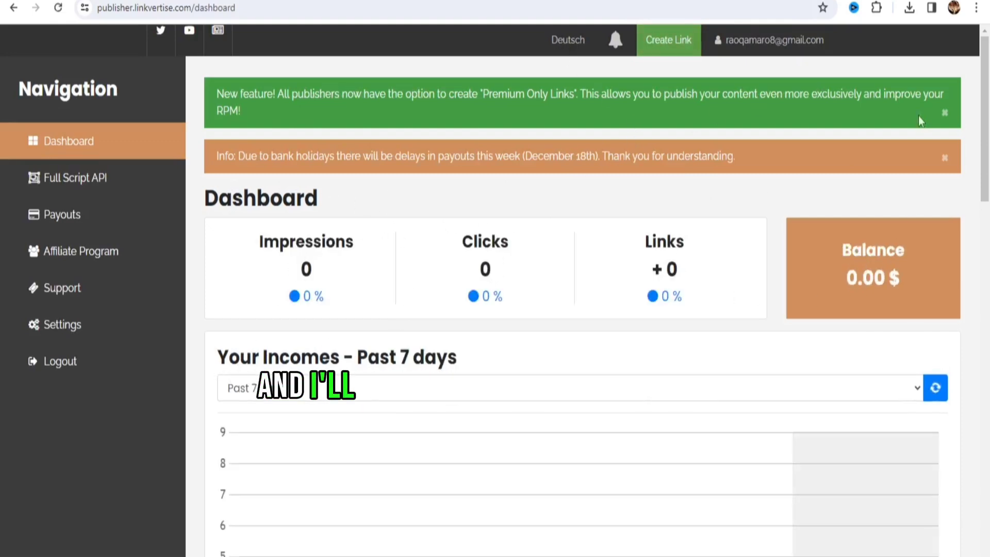
left_click(944, 113)
left_click(947, 101)
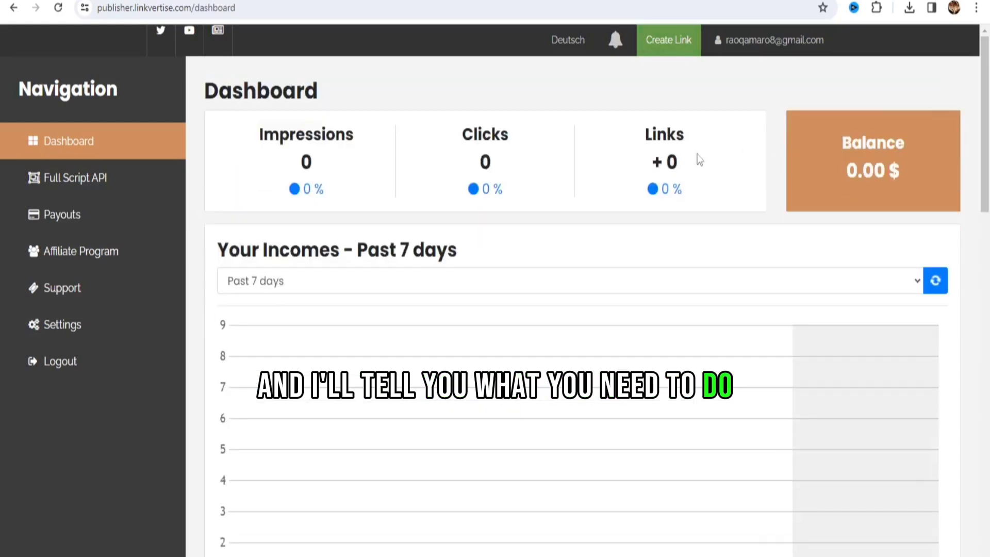
left_click_drag(984, 128, 984, 100)
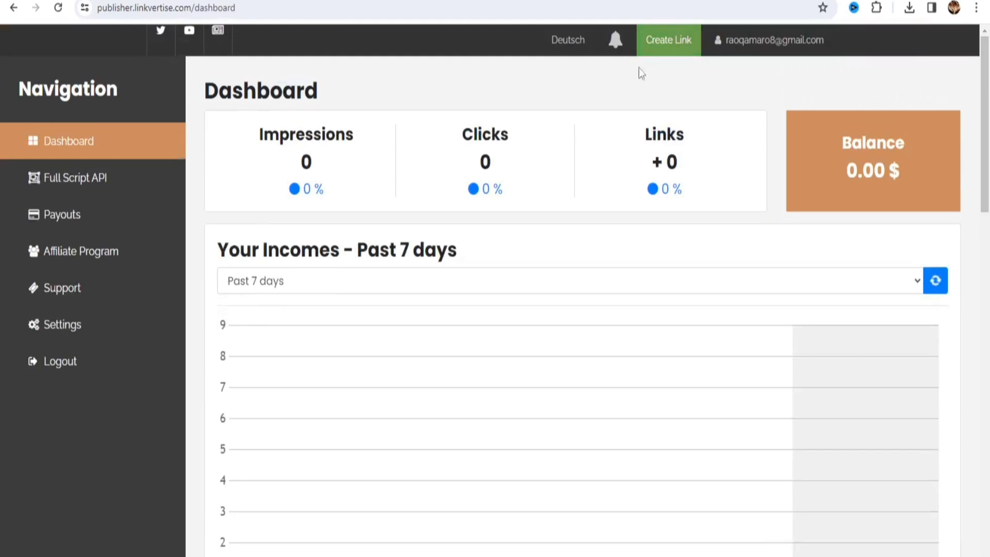
left_click(668, 40)
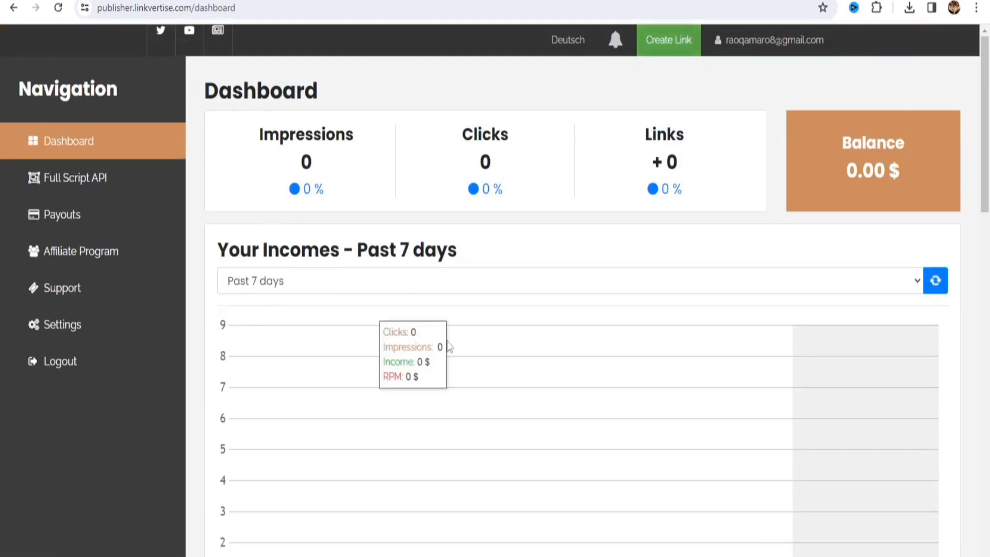
- Set the new link's Target-URL to the first funny YouTube video's share link
left_click(669, 39)
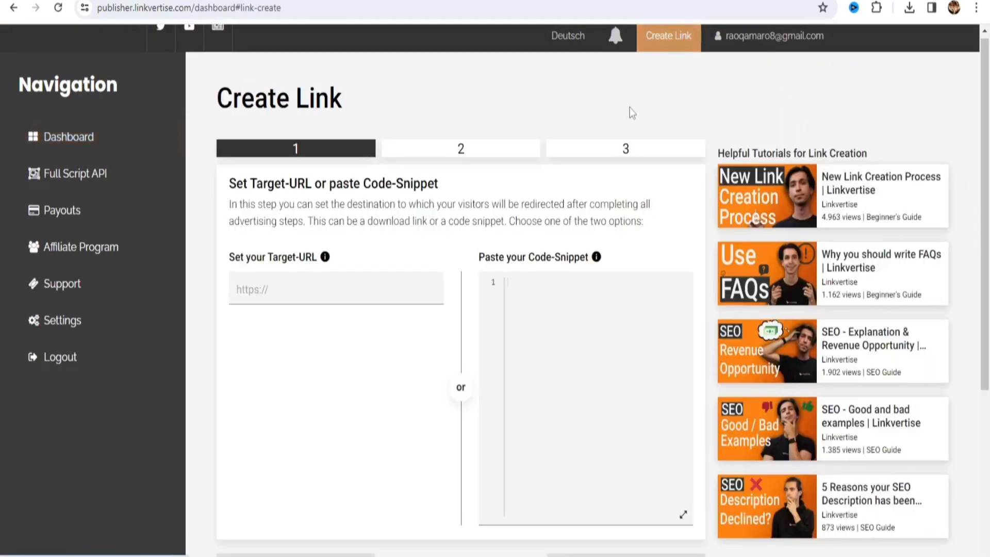
scroll(343, 343, "down", 1)
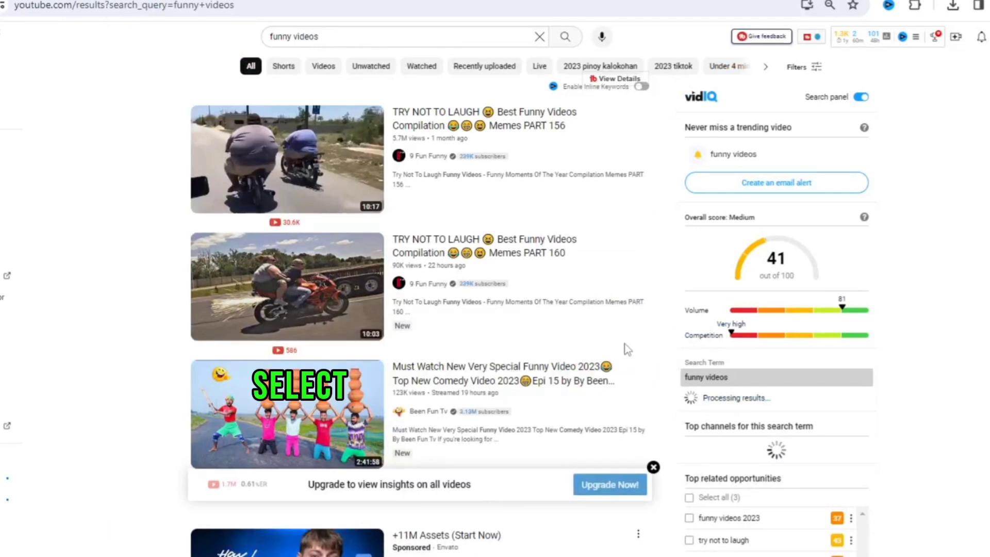
left_click(636, 118)
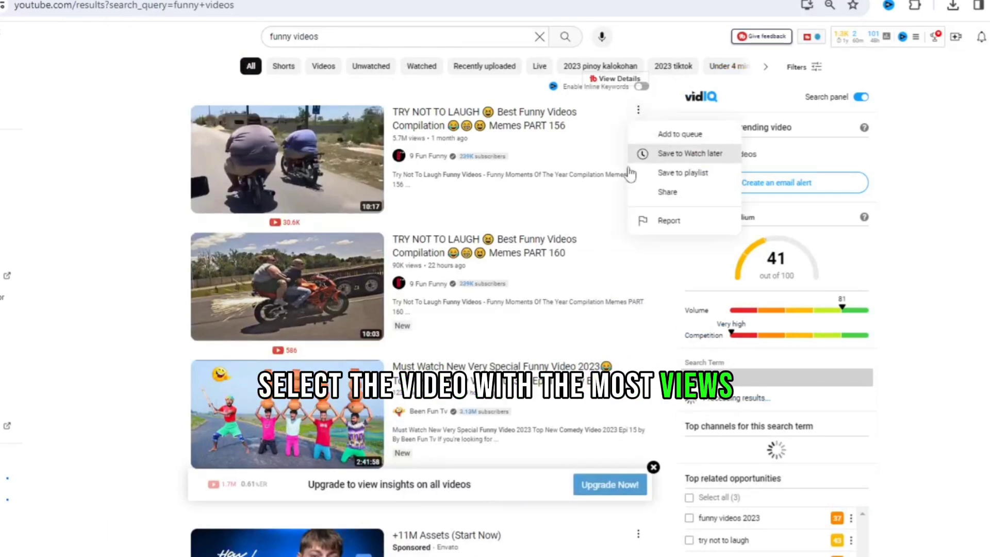
left_click(667, 192)
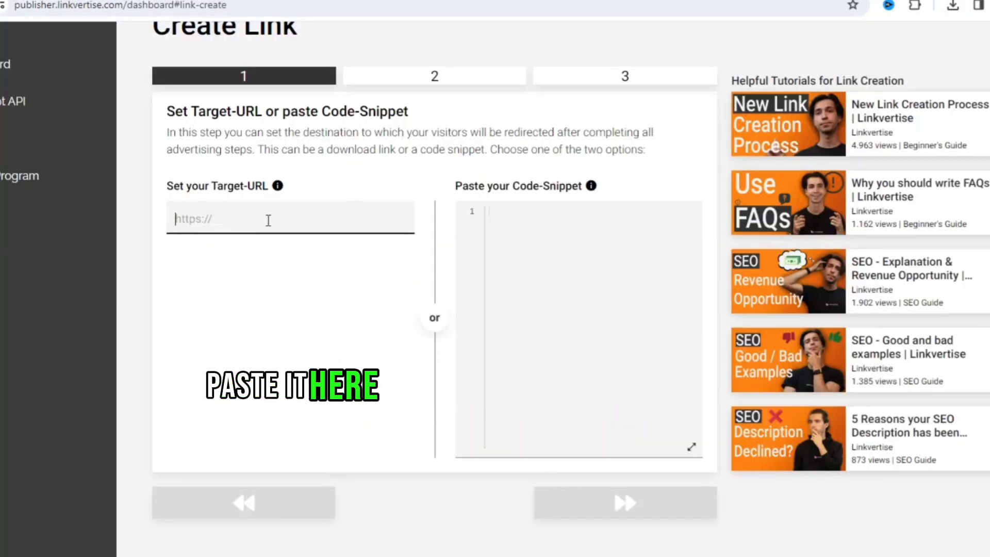
key("ctrl+v")
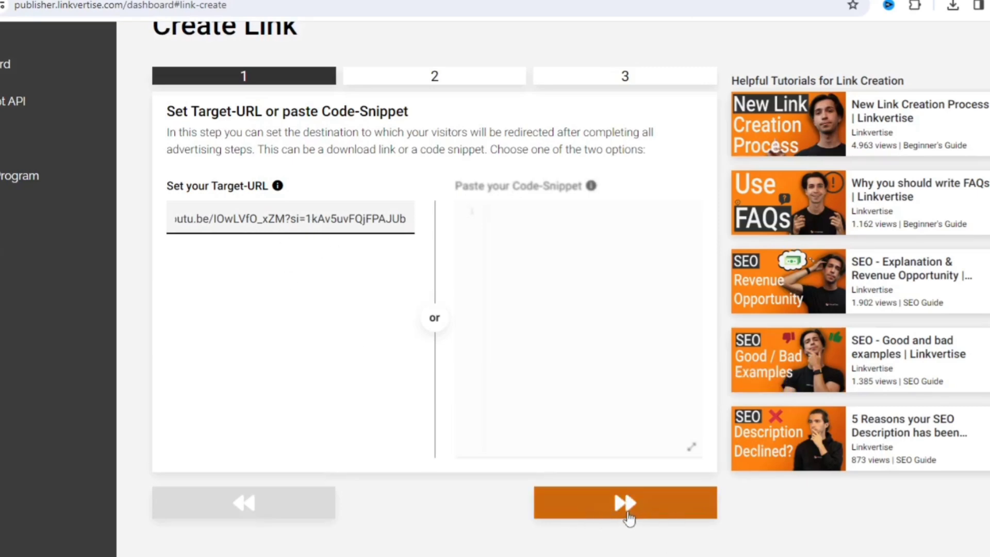
left_click(626, 506)
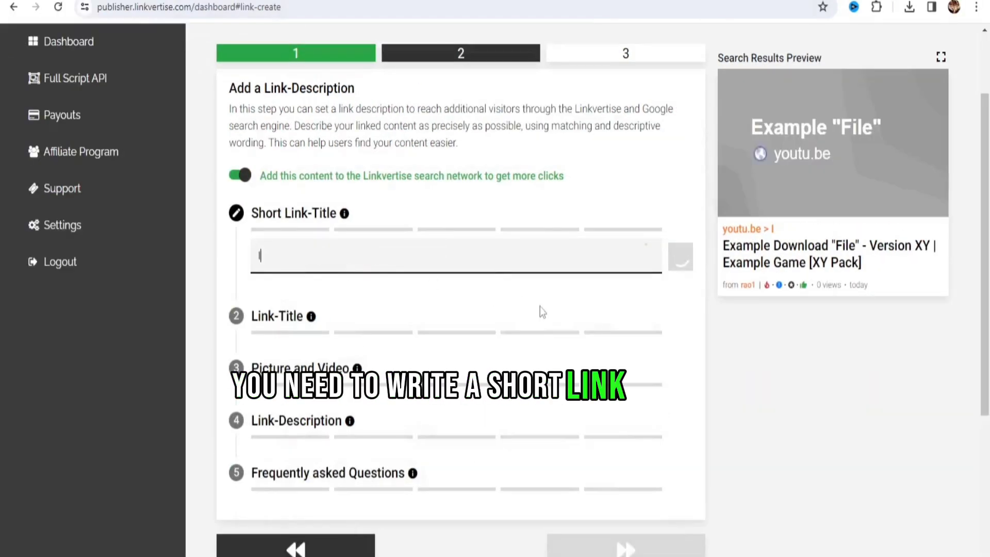
type("ndian Funn")
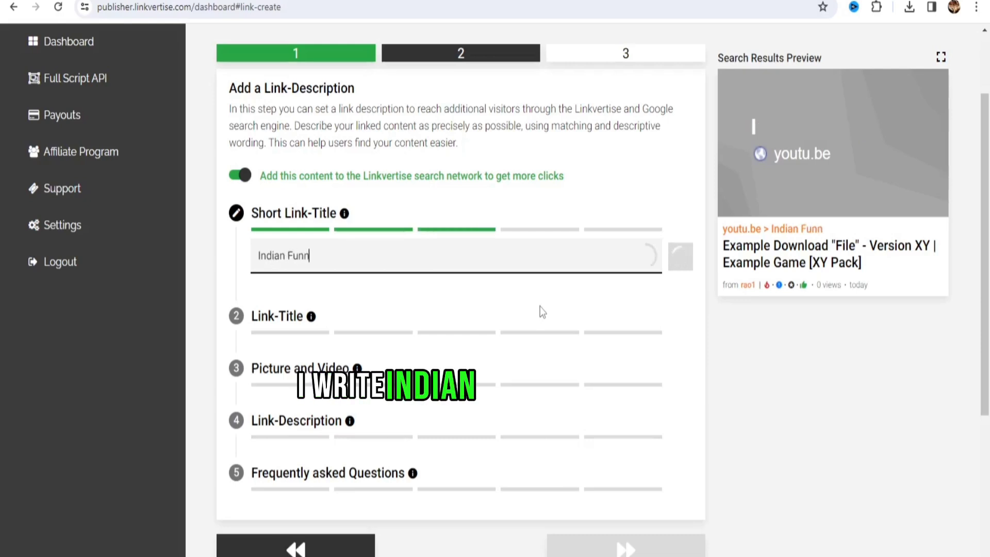
type("y Video")
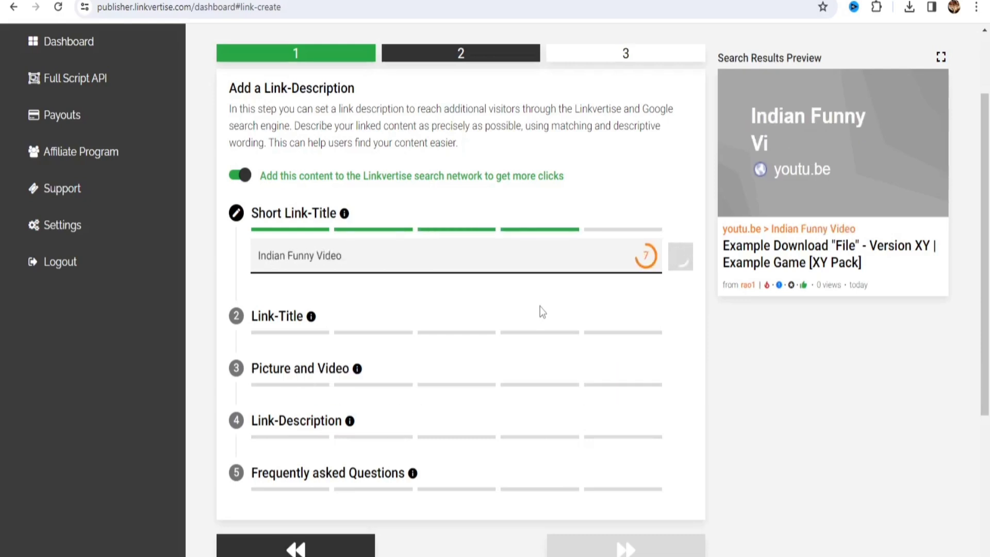
- Confirm the short title, paste the video's title as Link-Title, and confirm the cropped thumbnail
left_click(681, 257)
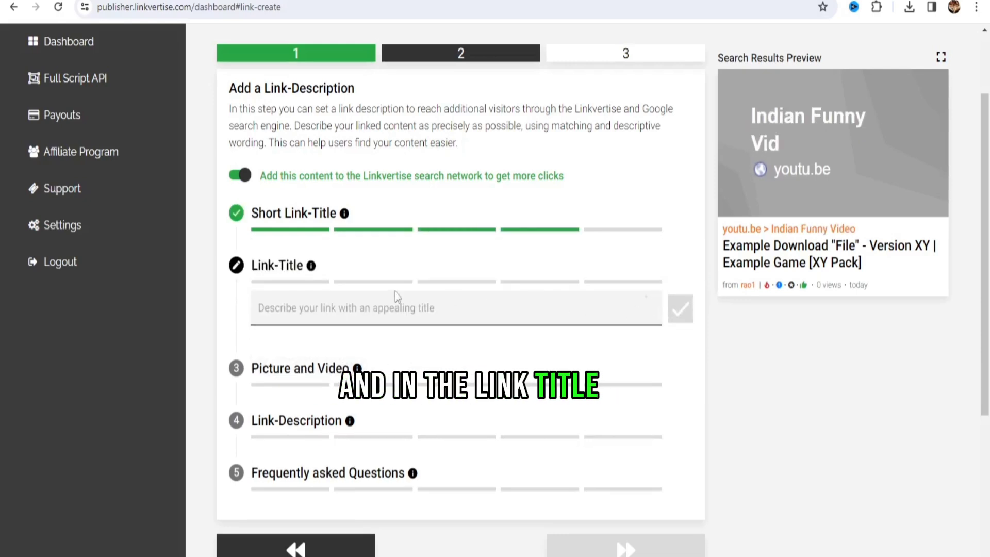
left_click(329, 317)
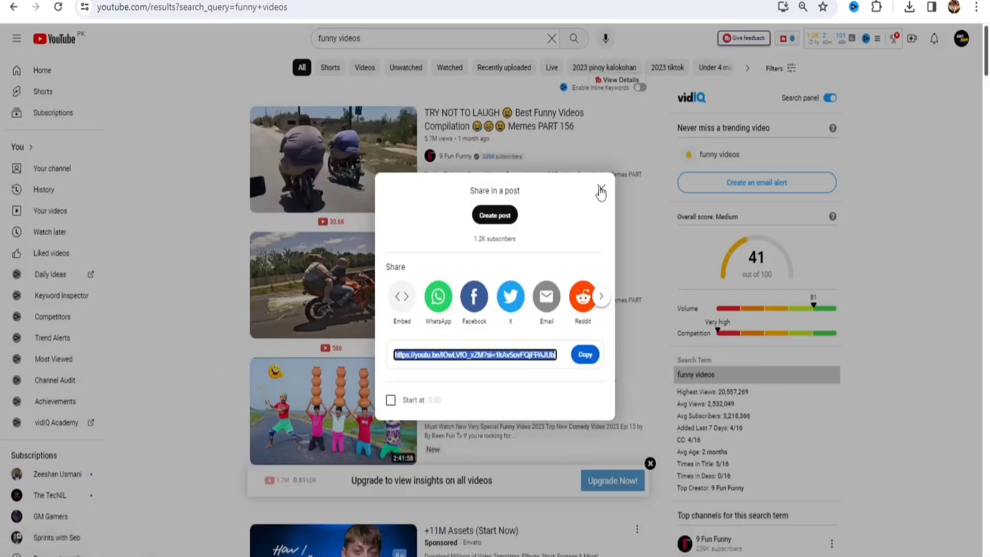
left_click(600, 188)
mouse_move(333, 160)
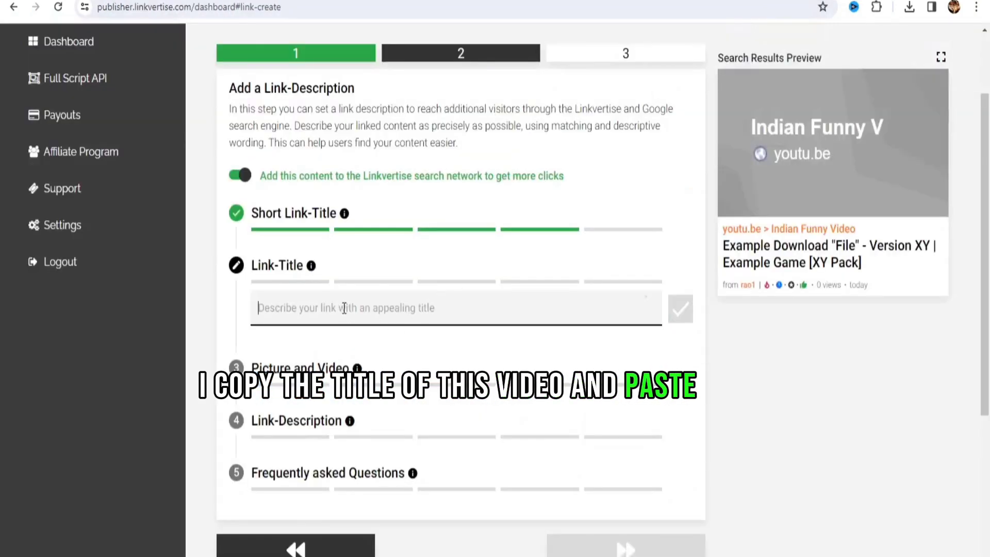
type("TRY NOT TO LAUGH 😆 Best Funny Videos Compilation")
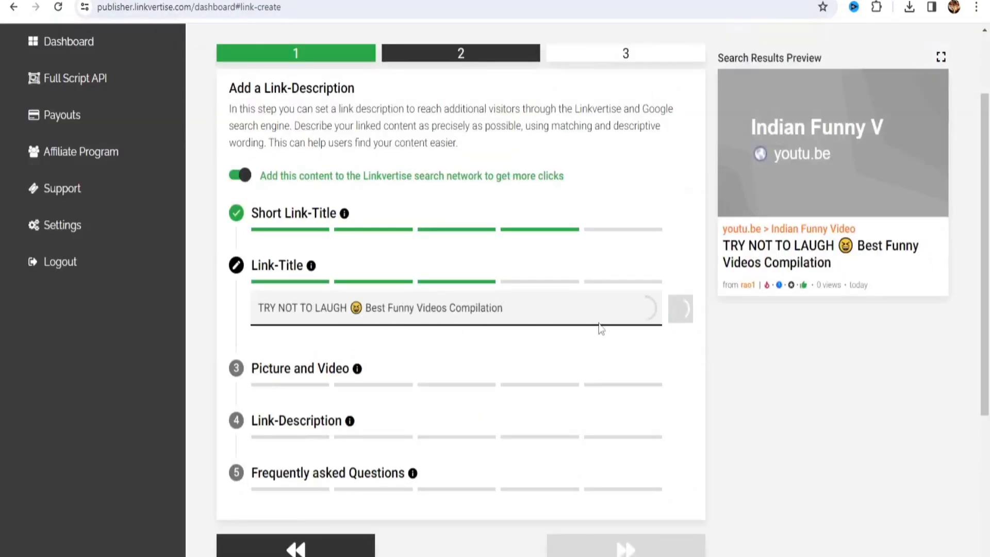
left_click(301, 369)
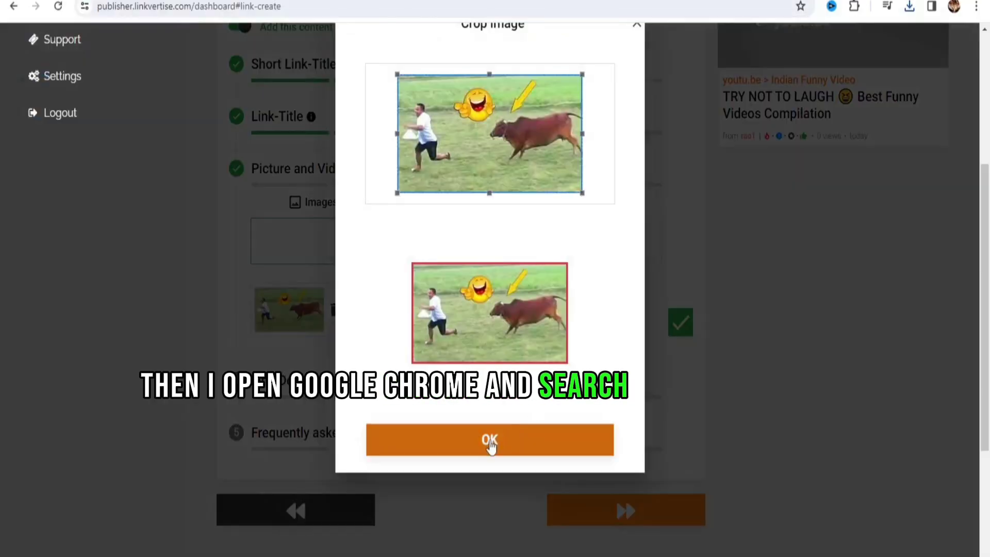
left_click(486, 442)
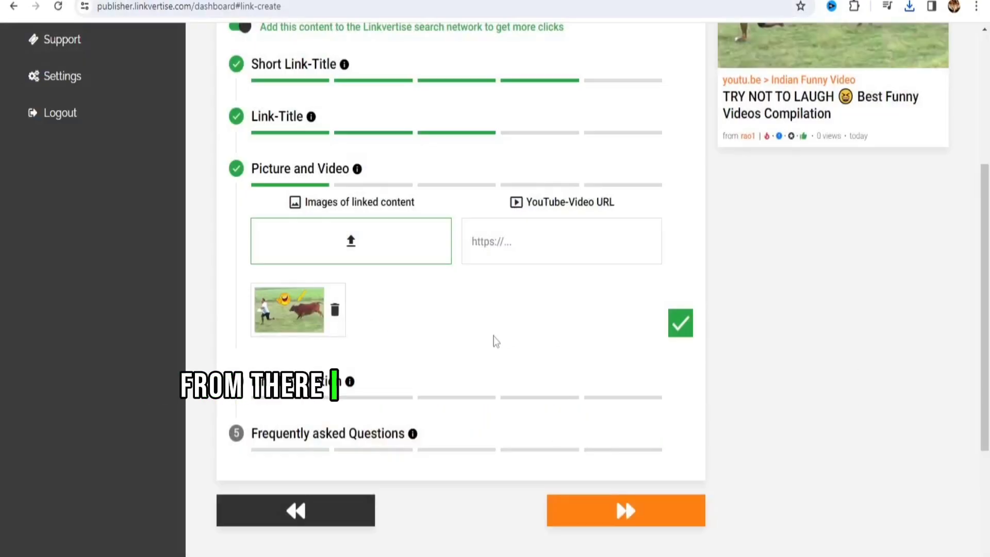
left_click(306, 402)
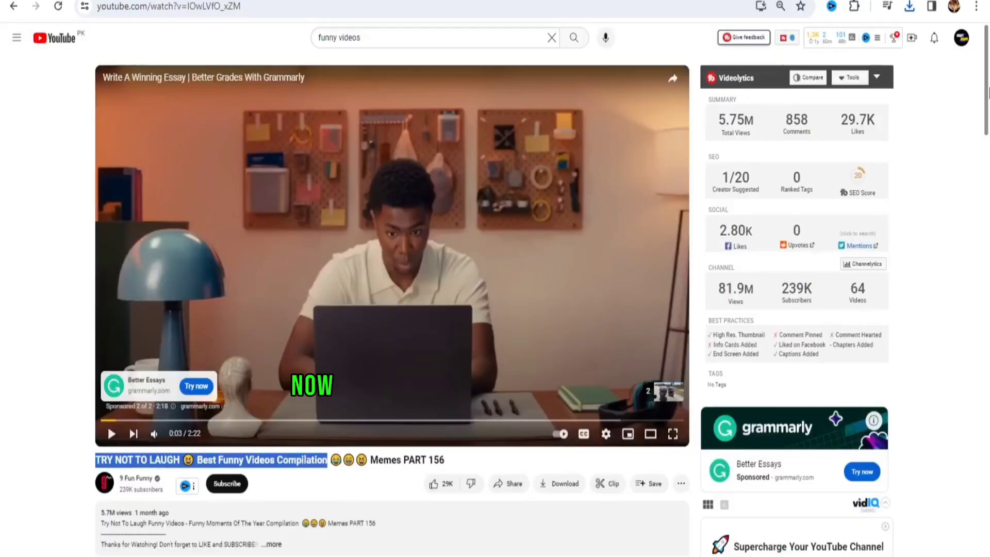
scroll(387, 309, "down", 6)
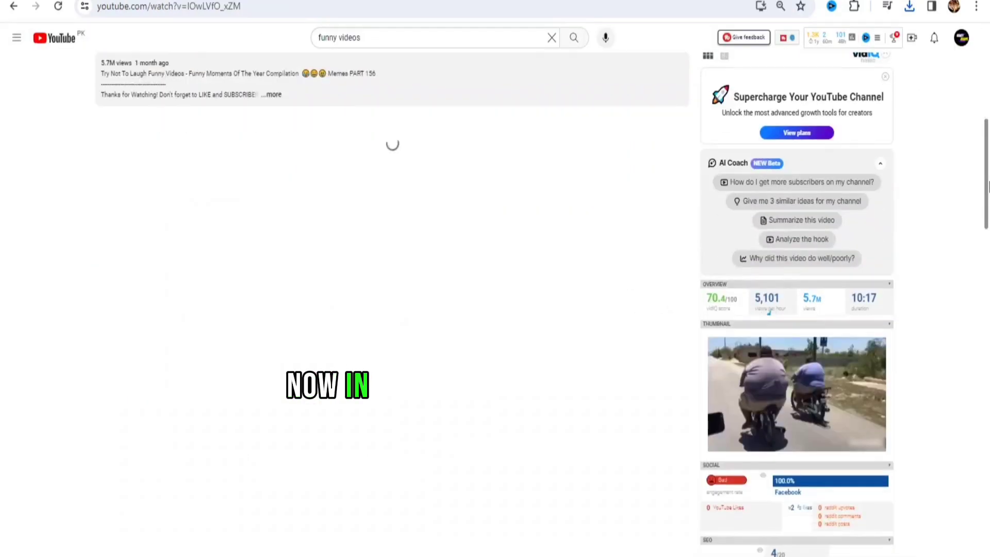
scroll(387, 310, "up", 1)
- Copy the YouTube video's first description line into the Linkvertise Link-Description field
left_click(272, 152)
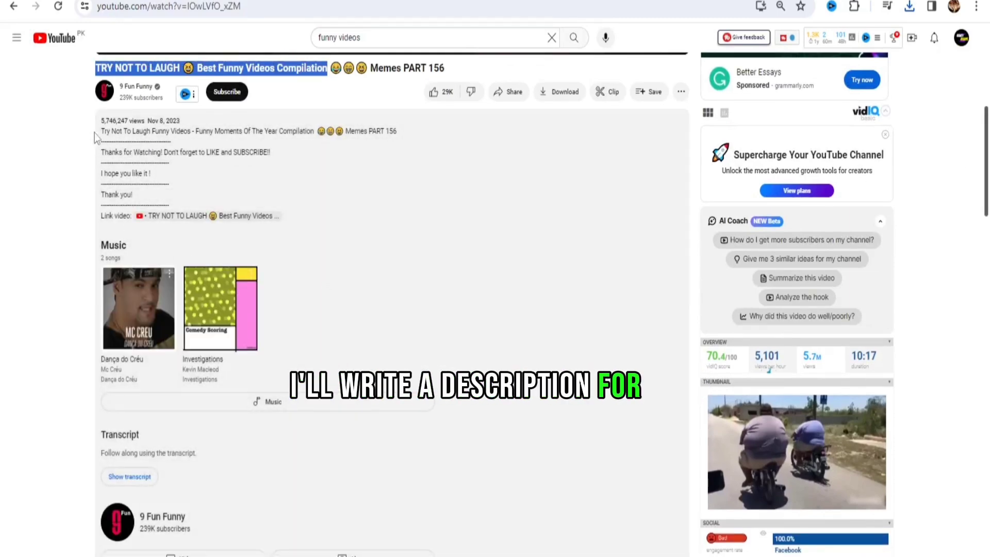
left_click_drag(99, 131, 399, 135)
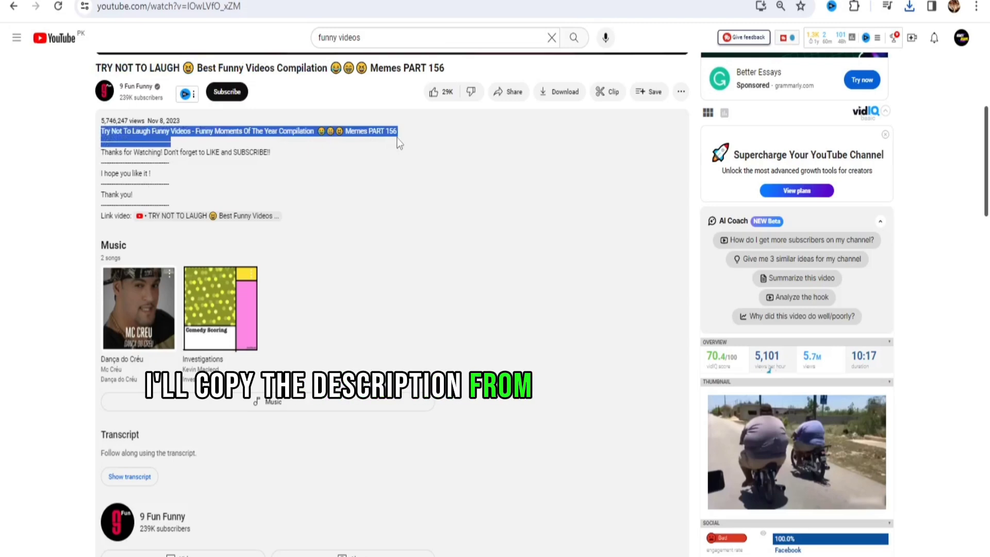
key("ctrl+c")
key("ctrl+Tab")
left_click(340, 284)
key("ctrl+v")
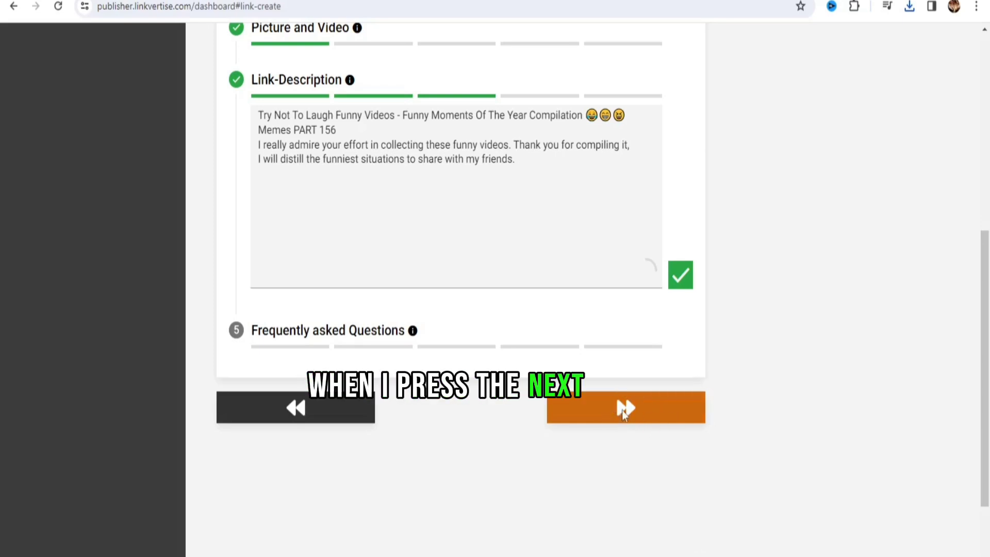
- Choose Skippable Ads as the link's ad type and continue to the final step
left_click(622, 410)
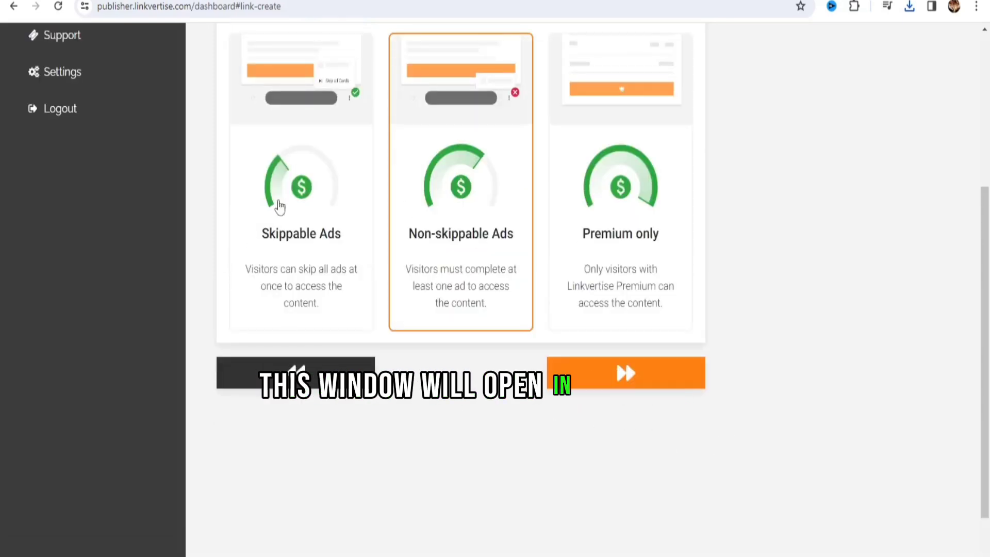
left_click(301, 184)
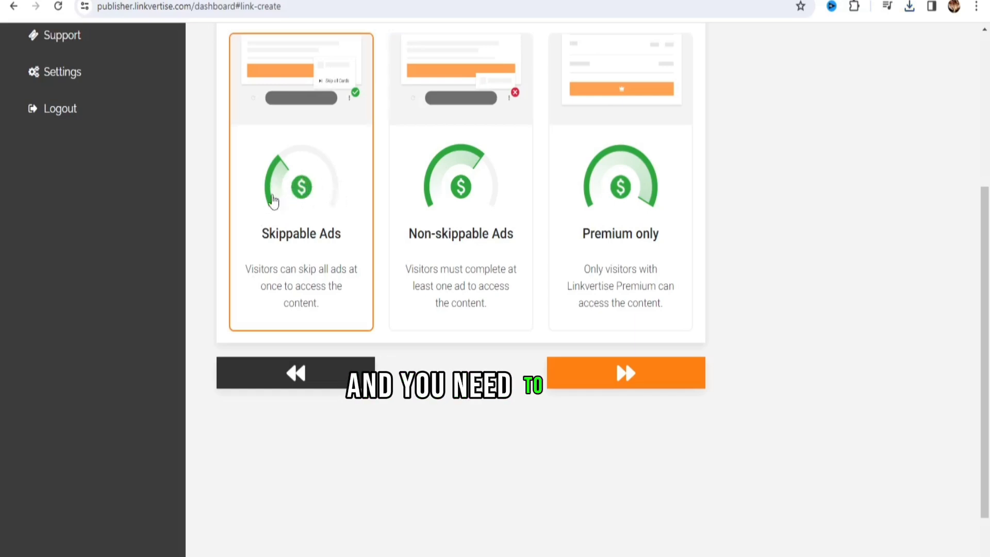
left_click(621, 377)
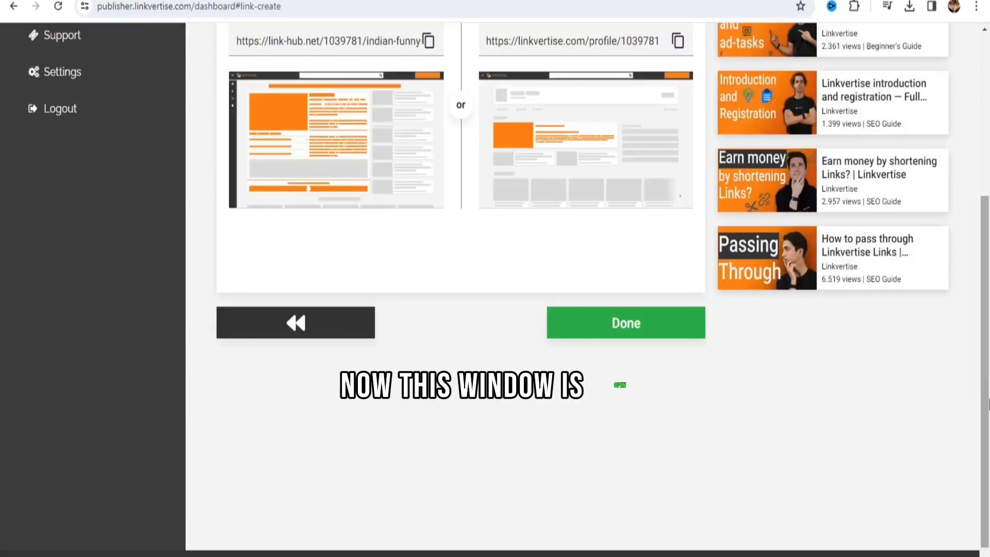
left_click_drag(986, 402, 976, 264)
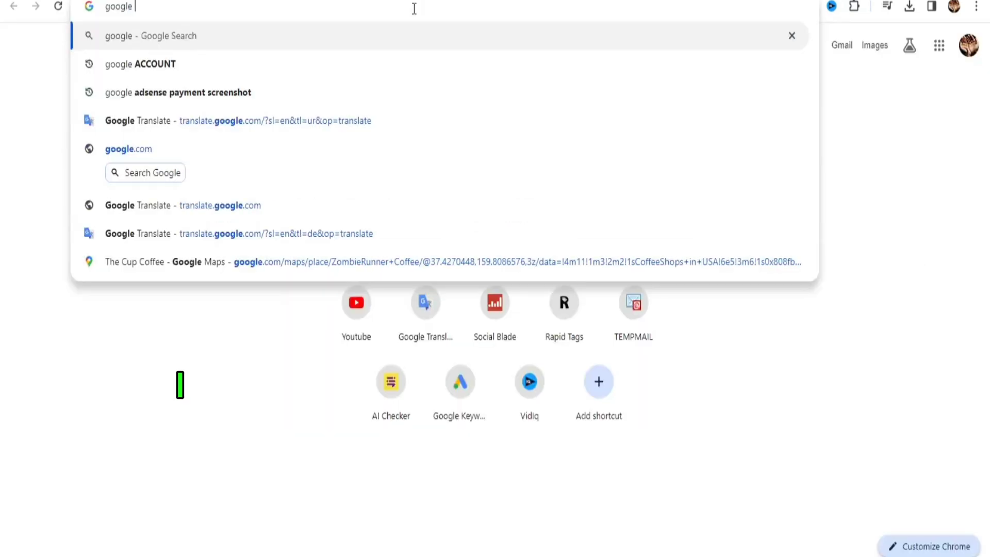
type("sites")
- Run a Google search for Google Sites
key("Return")
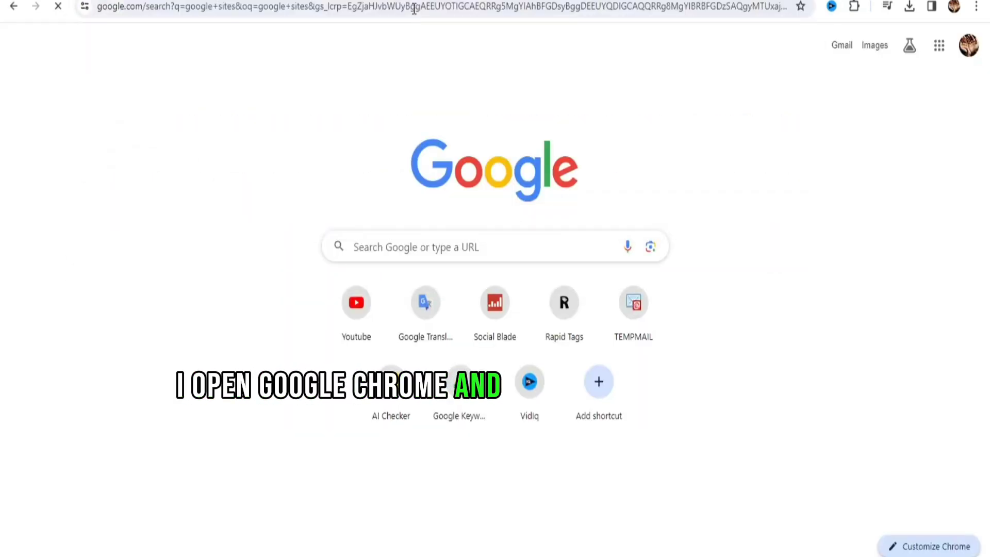
- Open Google Sites from the search results to reach the template gallery
left_click(183, 192)
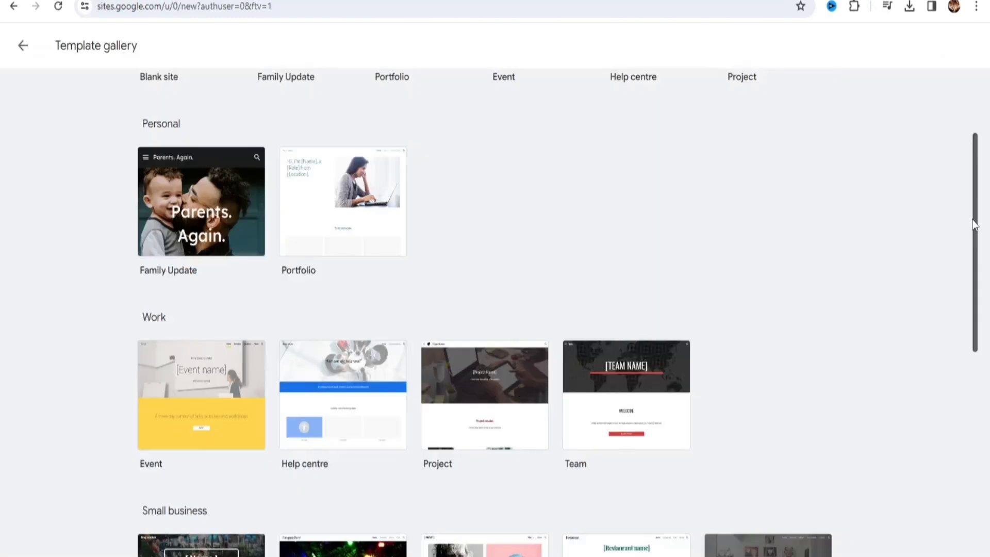
left_click_drag(975, 164, 986, 483)
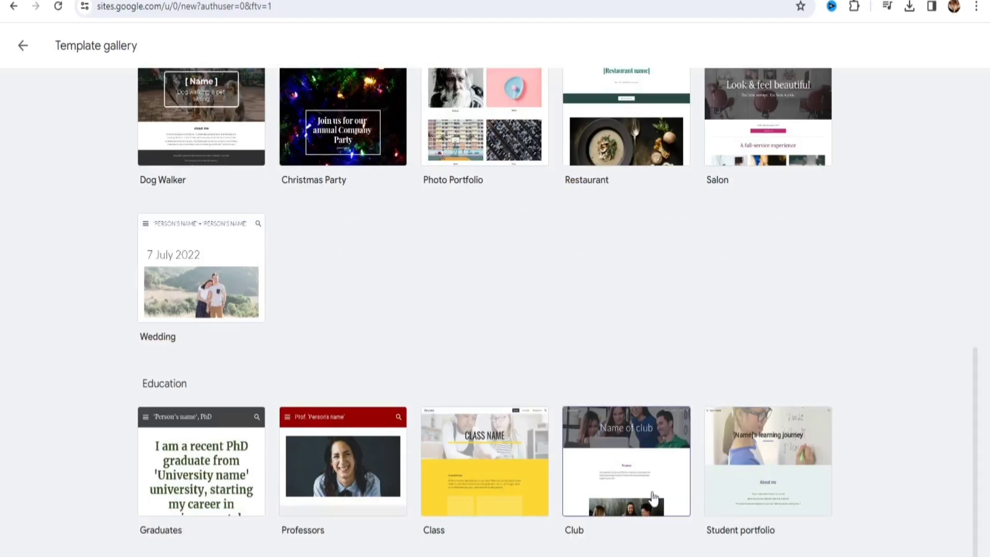
- Start a Club-template site and replace the Purpose paragraph with the pasted funny-videos note
left_click(616, 483)
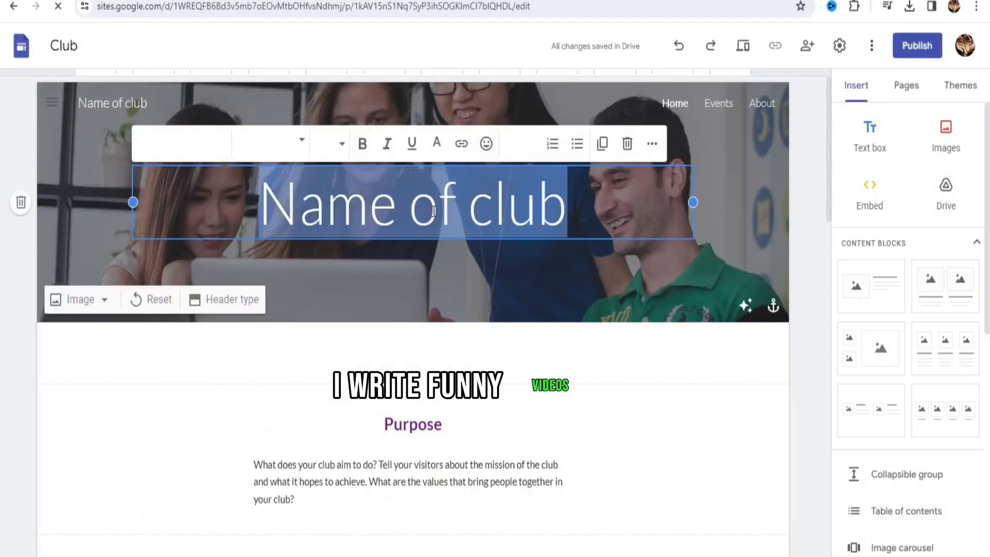
type("Funny")
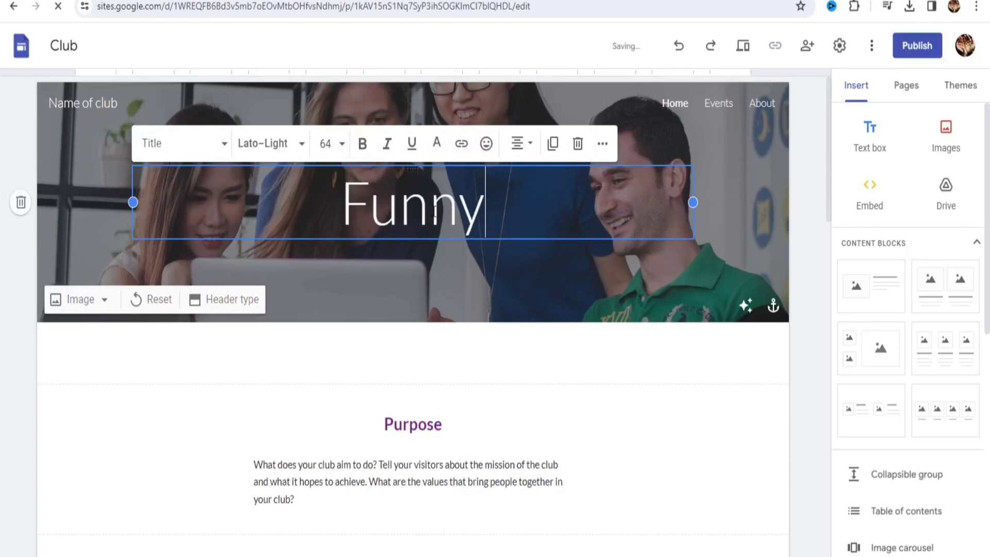
type(" Videos")
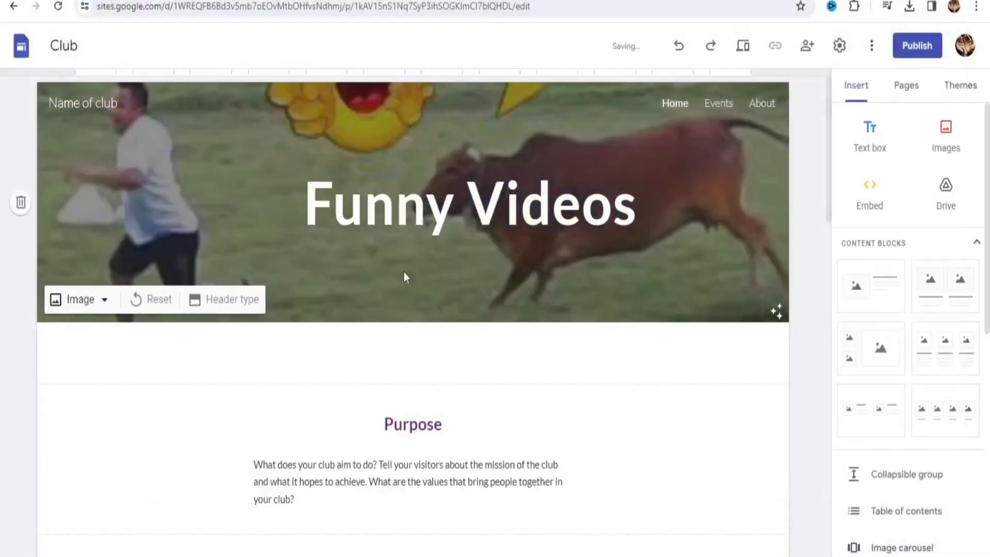
mouse_move(407, 481)
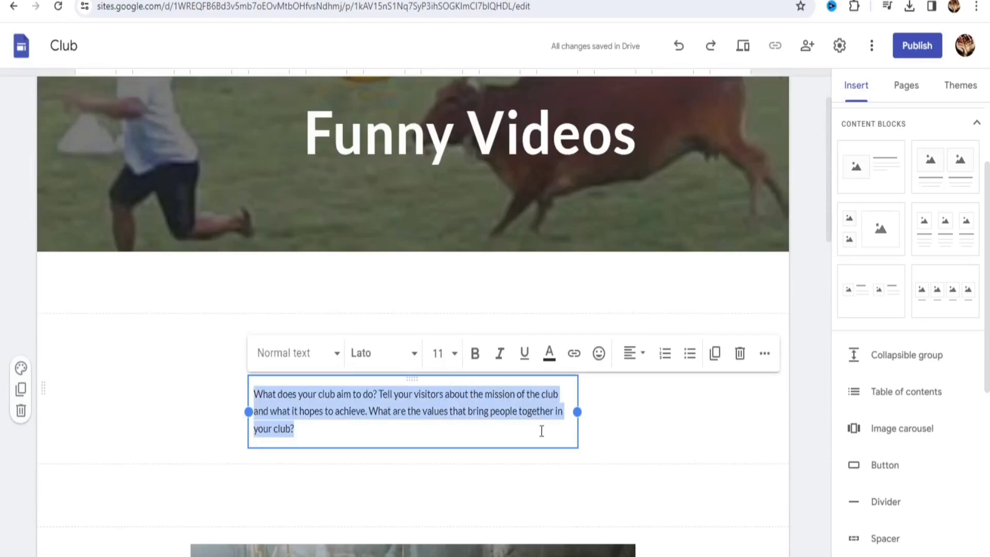
key("ctrl+v")
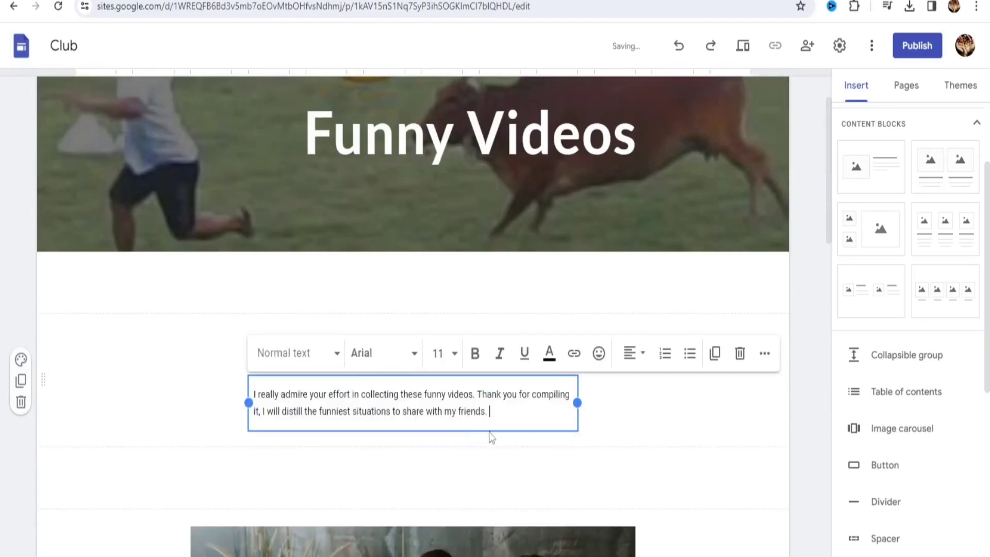
left_click(644, 431)
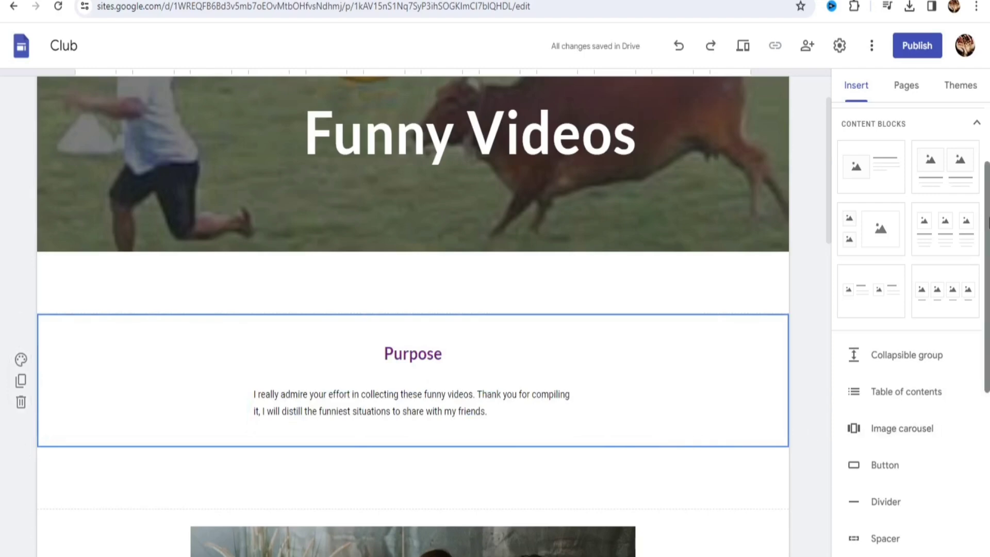
scroll(912, 271, "down", 3)
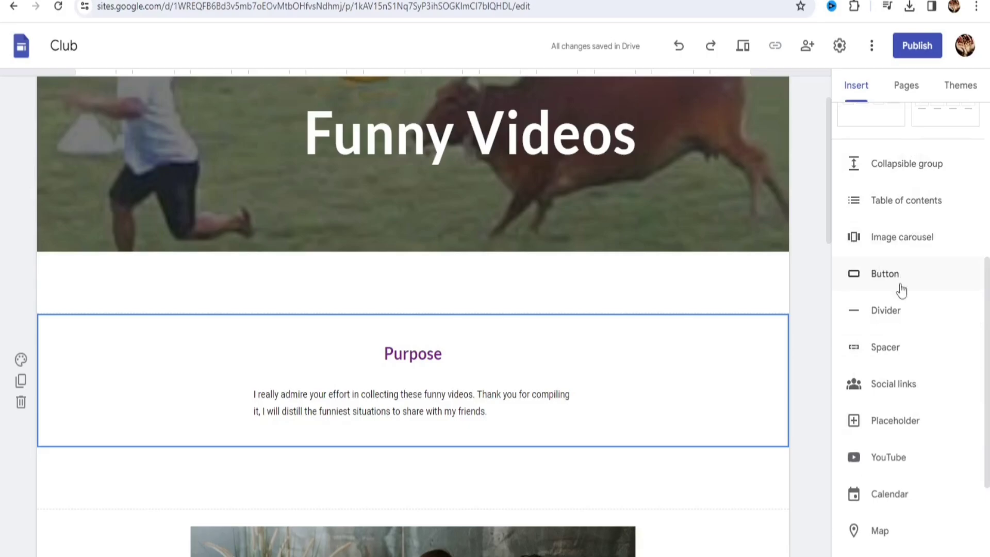
- Add a 'Click here to watch Indian Funny Video' button linking to Linkvertise, stretched full-width
left_click(887, 279)
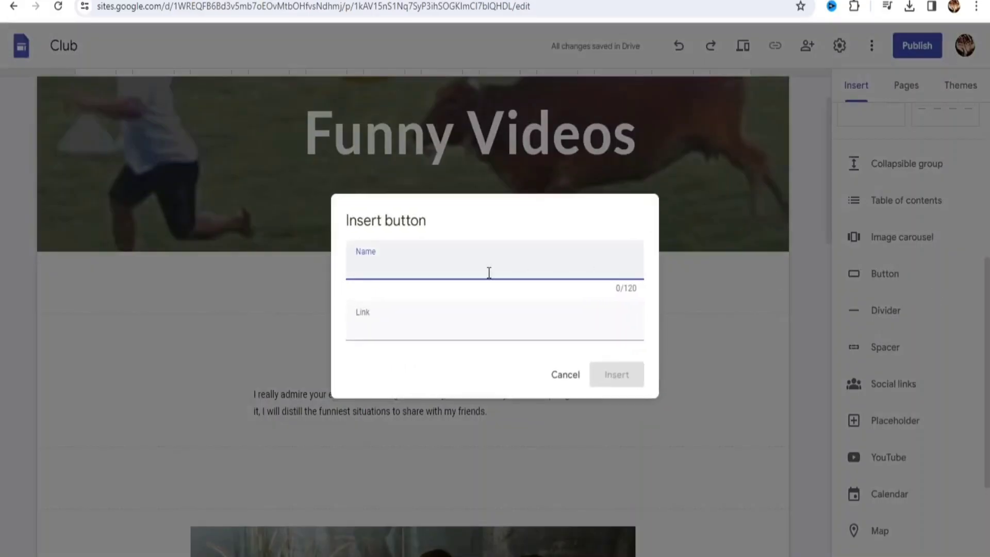
type("Click h")
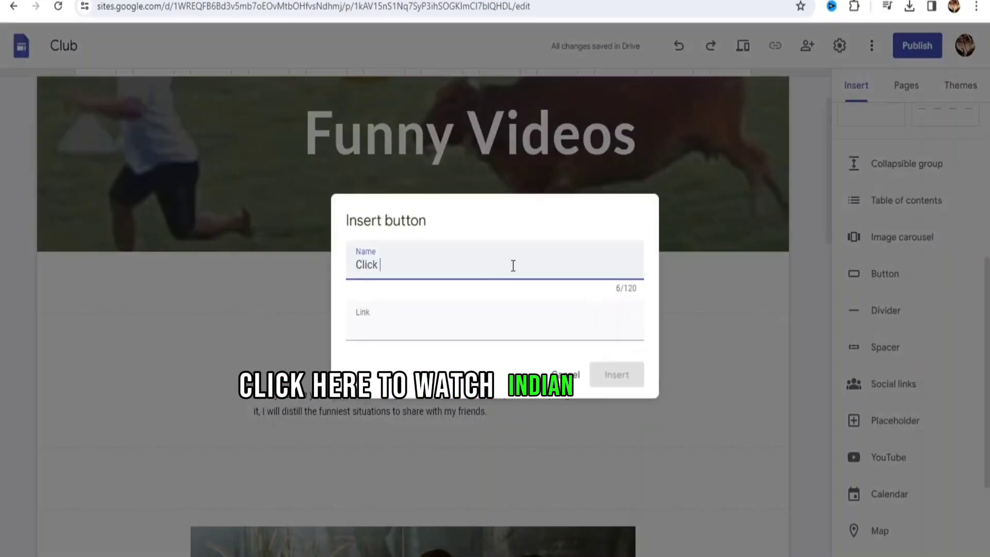
type("ere to watch Indian Funny Video")
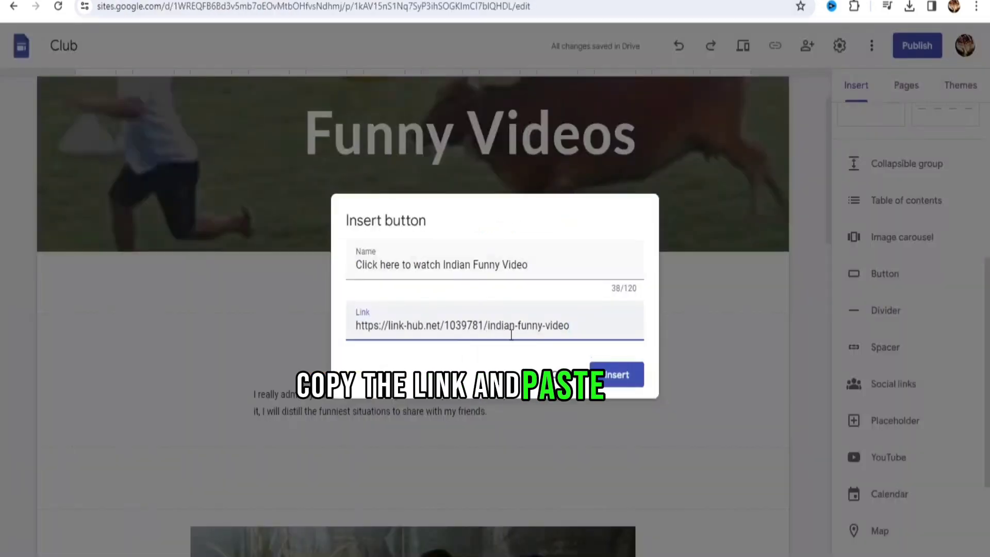
left_click(617, 378)
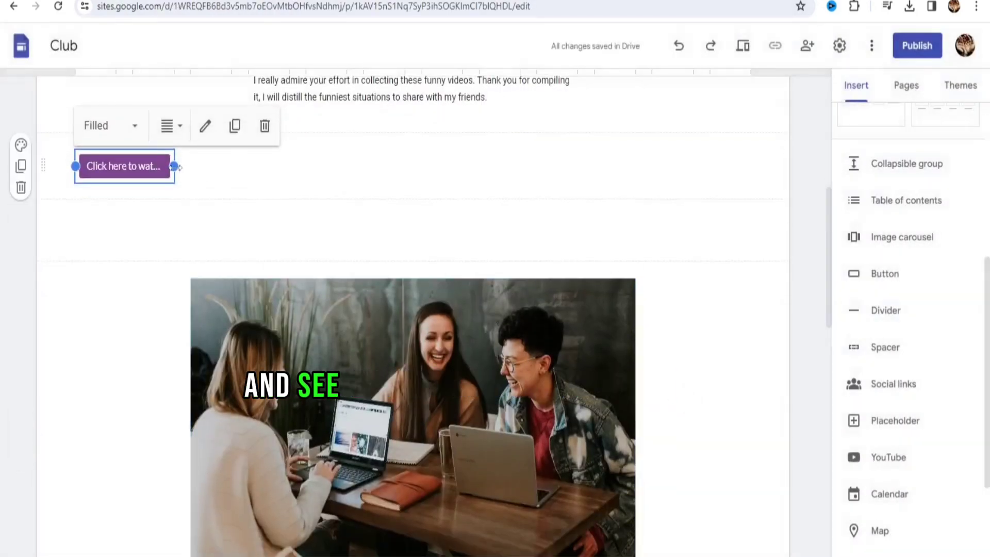
left_click_drag(175, 167, 748, 166)
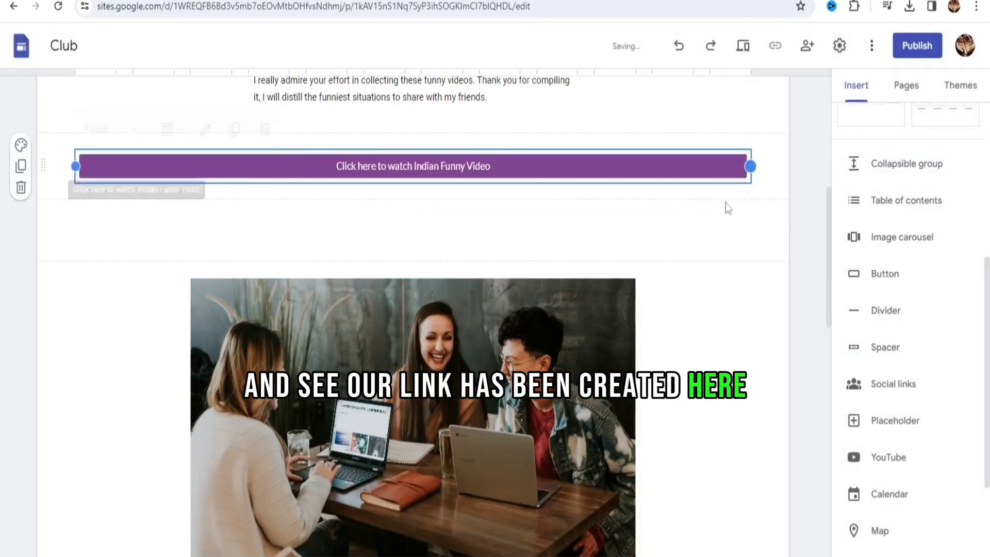
scroll(961, 266, "up", 2)
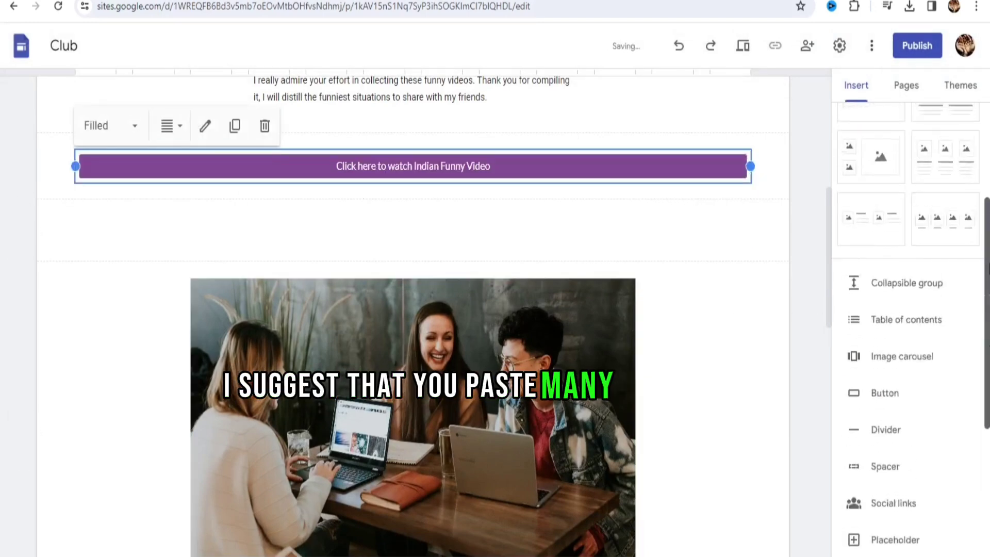
scroll(826, 260, "up", 5)
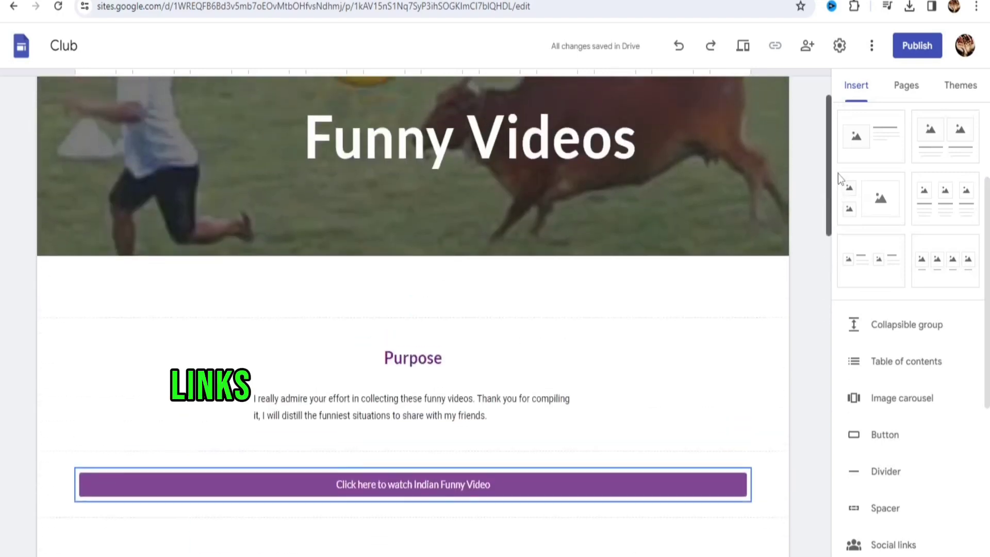
scroll(837, 232, "down", 5)
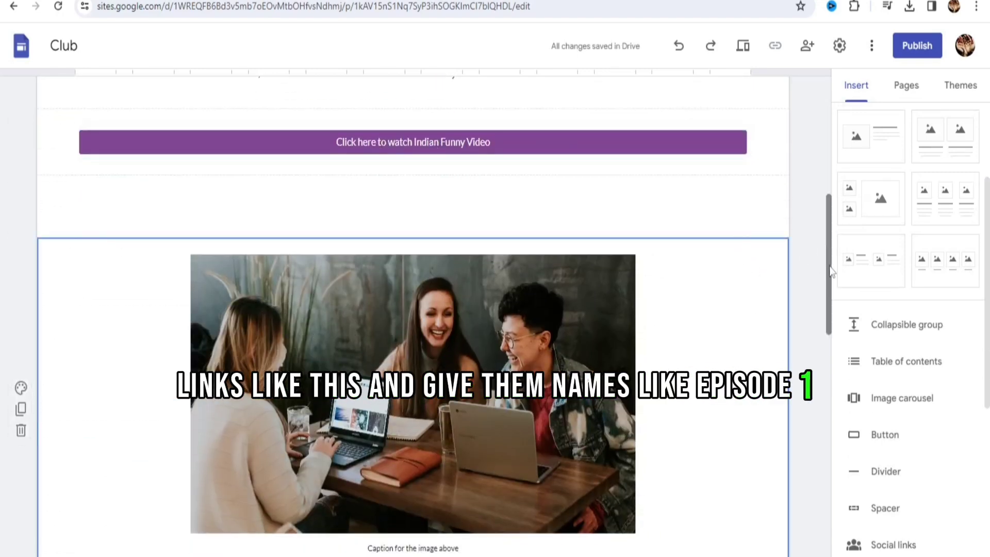
scroll(832, 271, "up", 5)
scroll(825, 232, "down", 7)
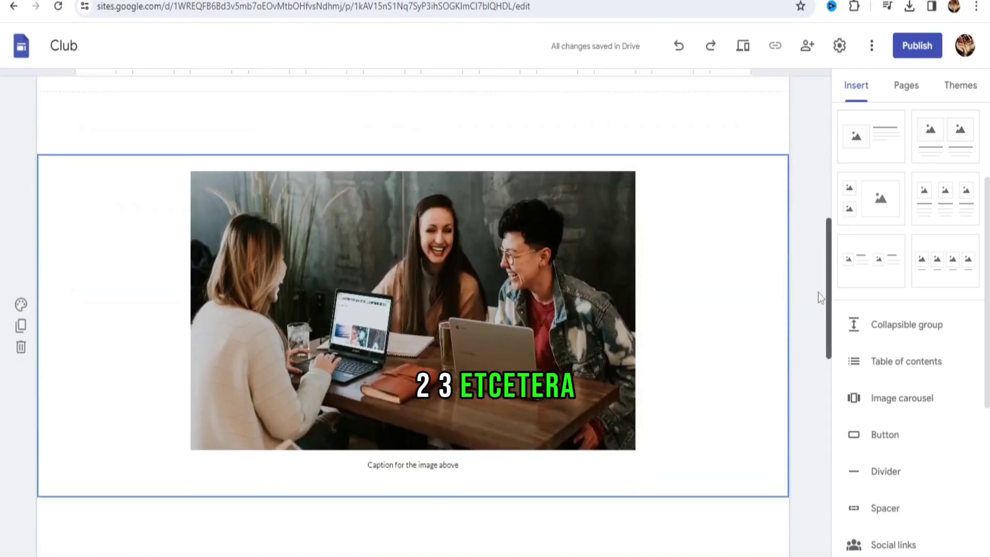
- Publish the Funny Videos site to a sites.google.com/view/indian- web address
left_click(441, 343)
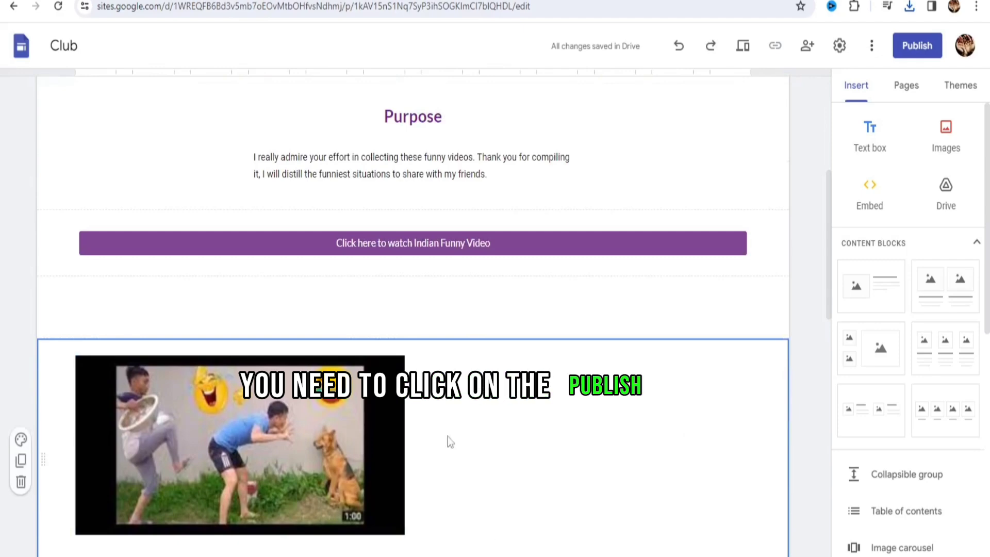
left_click(917, 46)
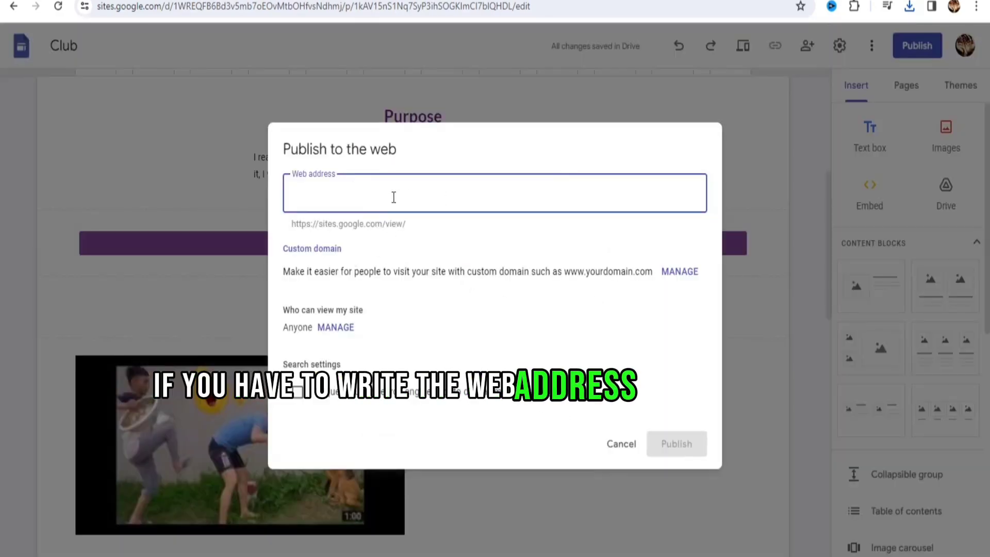
type("in")
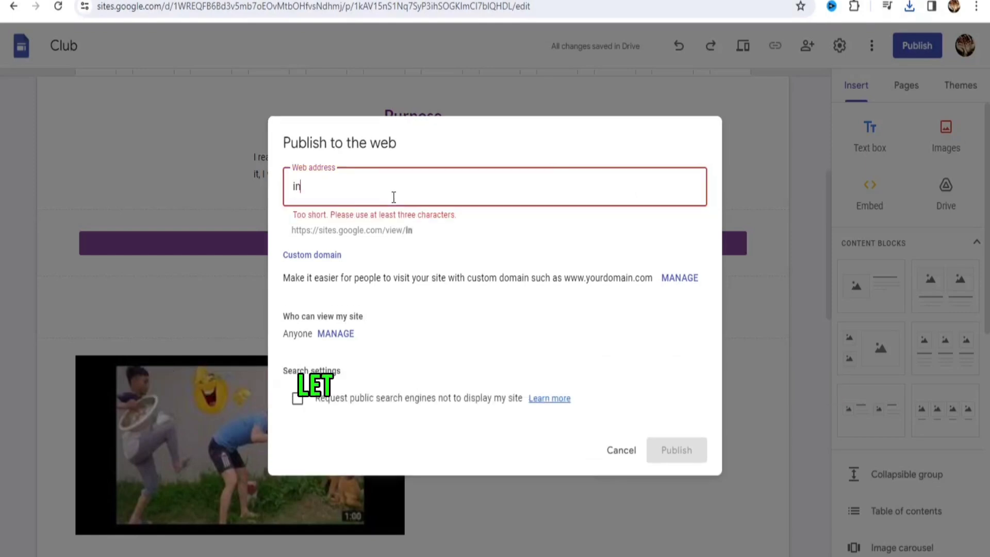
type("dianfunny-videos")
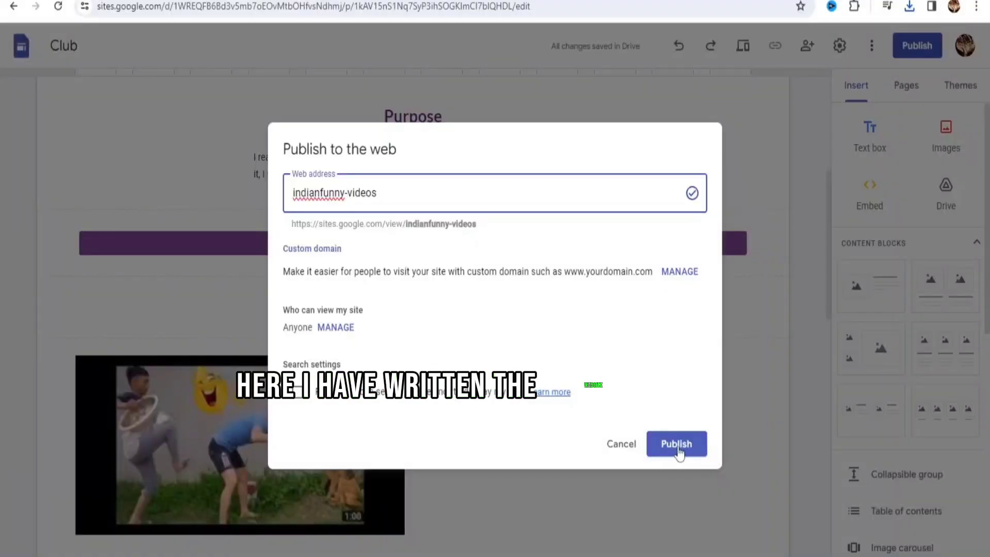
left_click(676, 444)
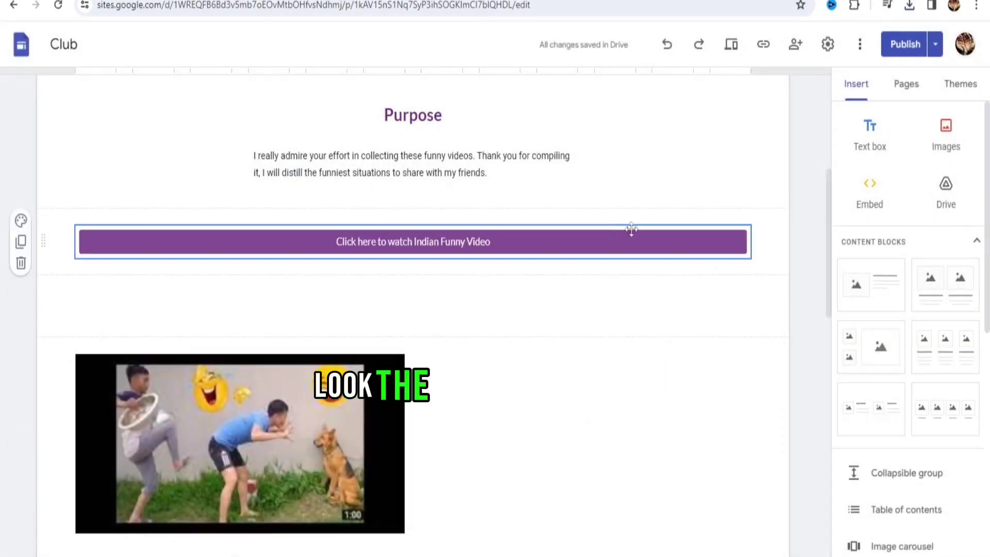
- View the live published Funny Videos site and select its public web address
left_click(936, 44)
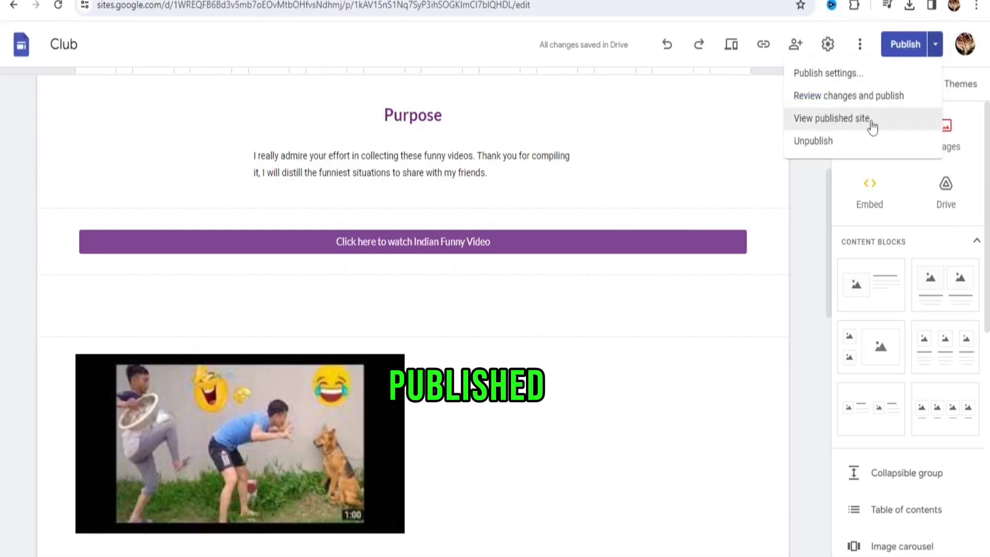
left_click(831, 118)
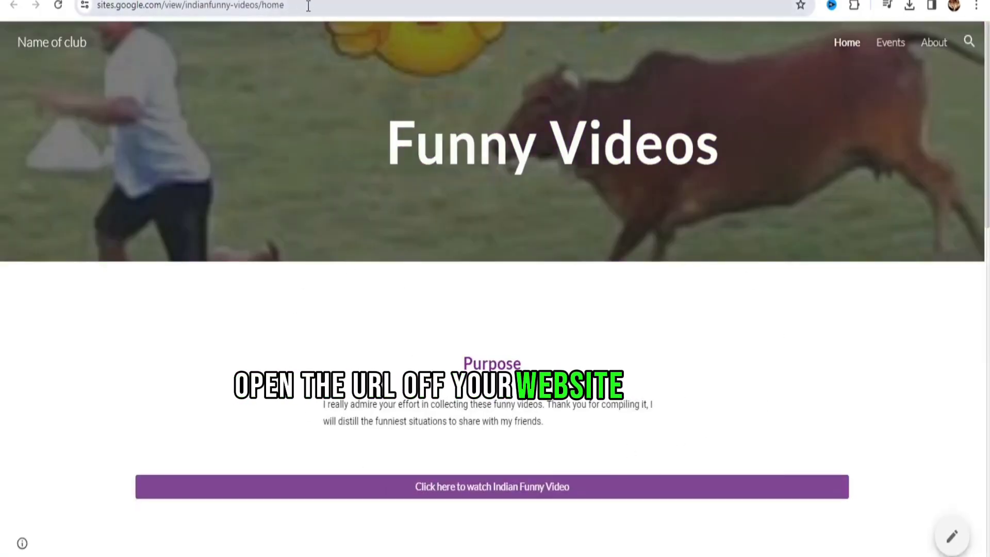
left_click(250, 6)
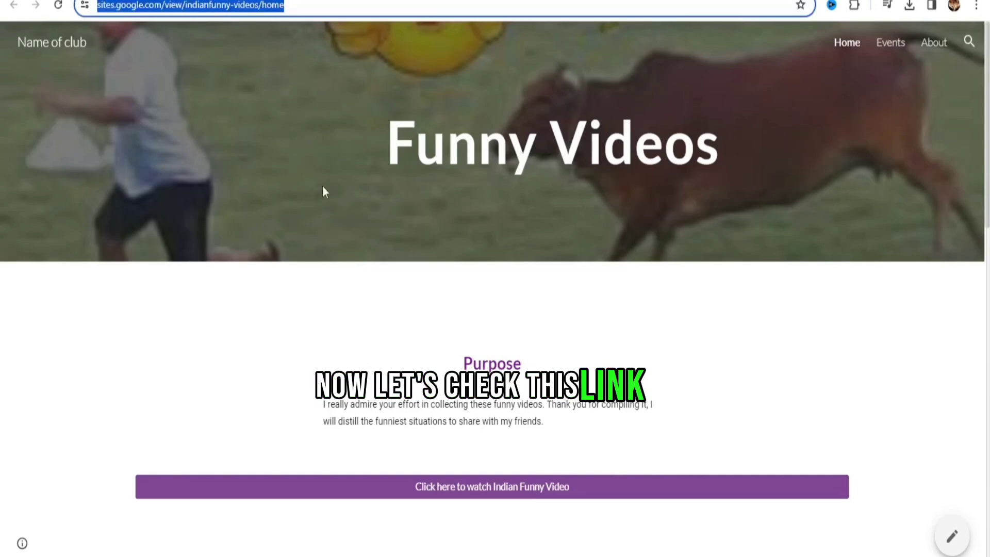
scroll(857, 304, "down", 3)
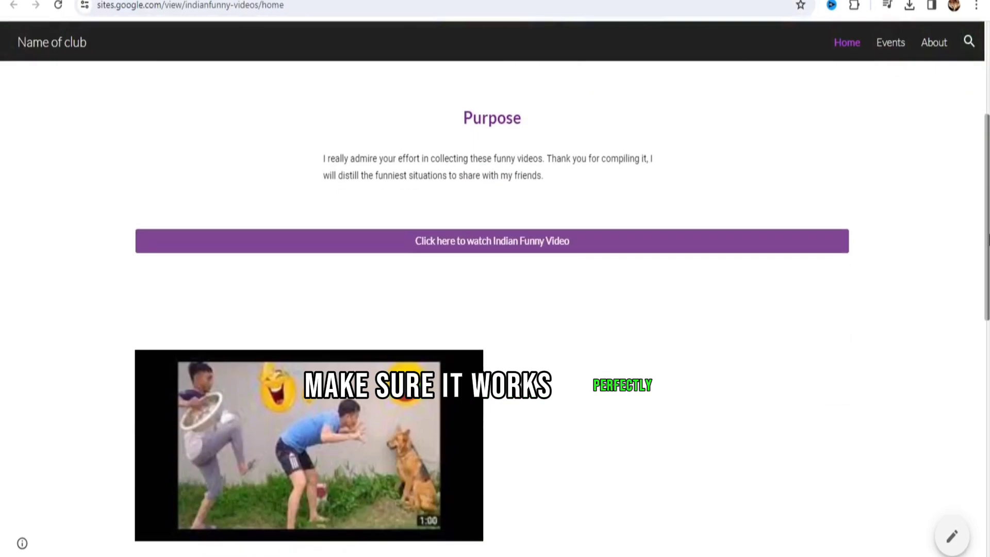
- Follow the video button to Linkvertise, request free access to Indian Funny Video, and skip the ad
left_click(503, 241)
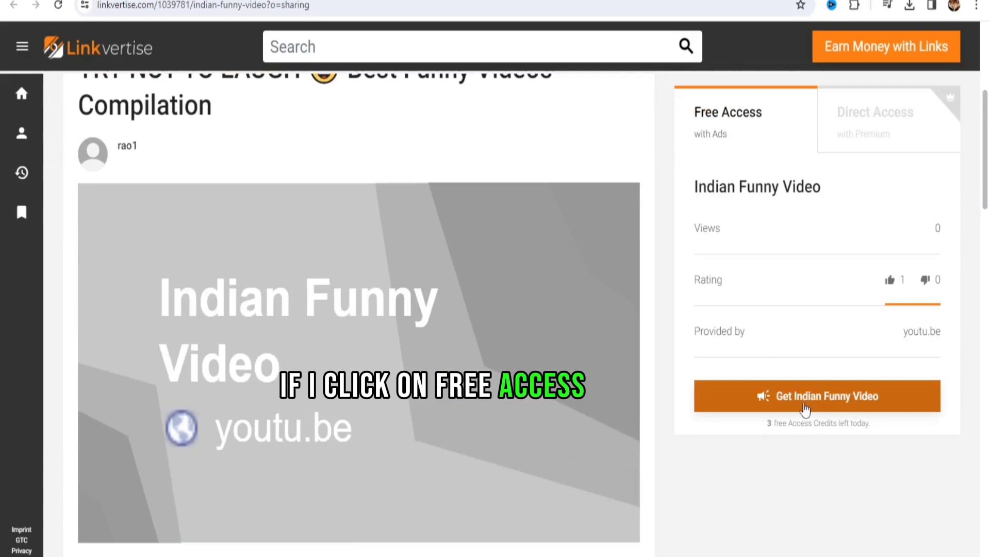
left_click(848, 402)
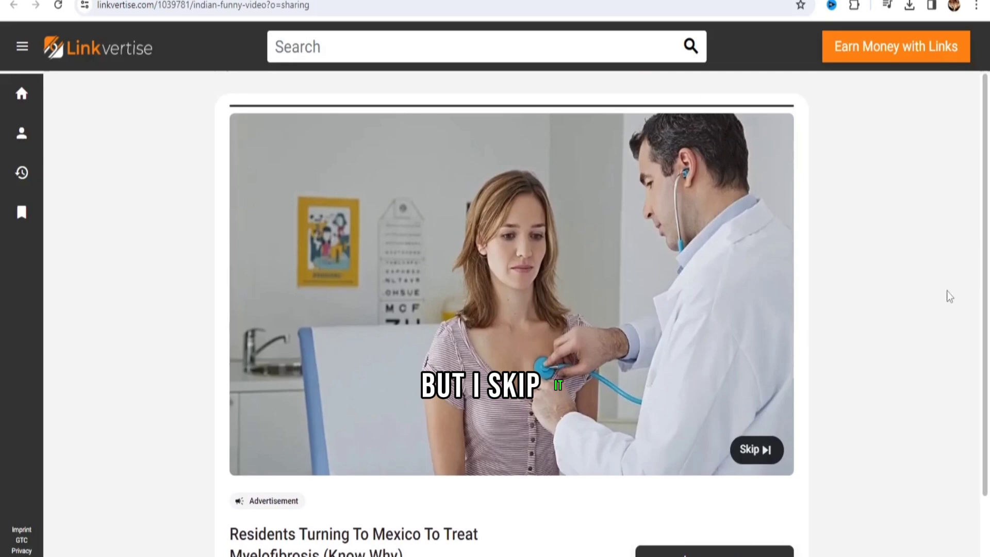
left_click(755, 450)
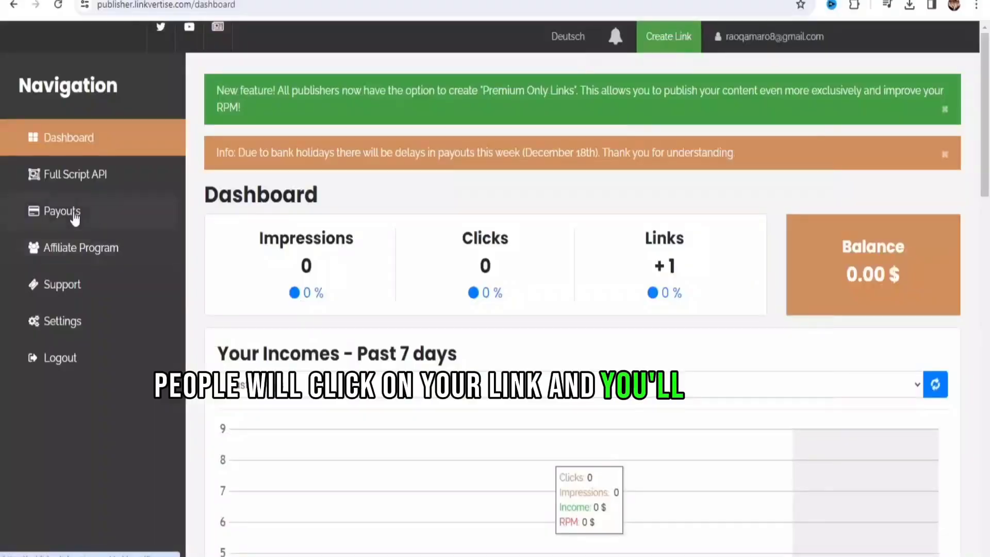
- Open Linkvertise Payouts and scroll down to the payout settings address form
left_click(70, 210)
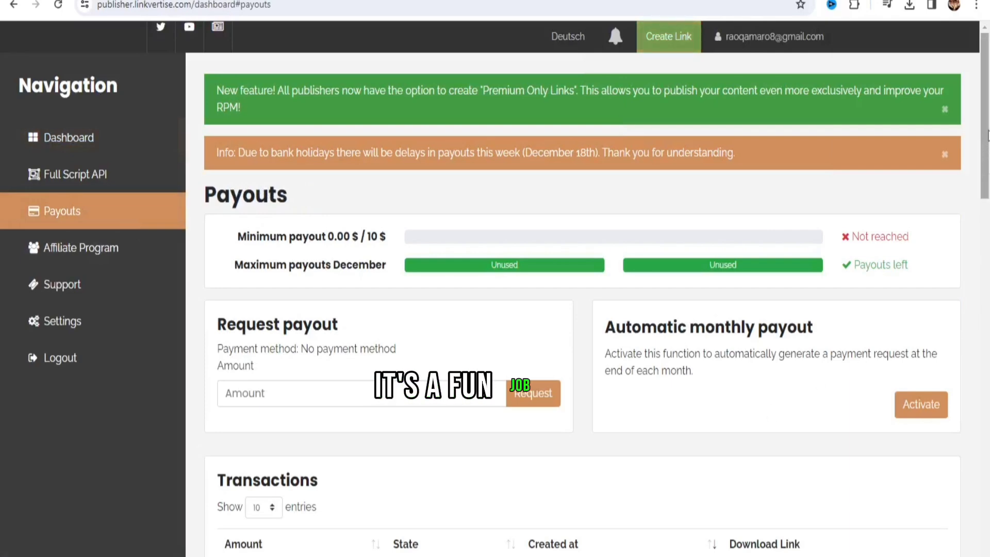
scroll(814, 380, "down", 5)
scroll(815, 379, "down", 5)
left_click_drag(985, 248, 985, 398)
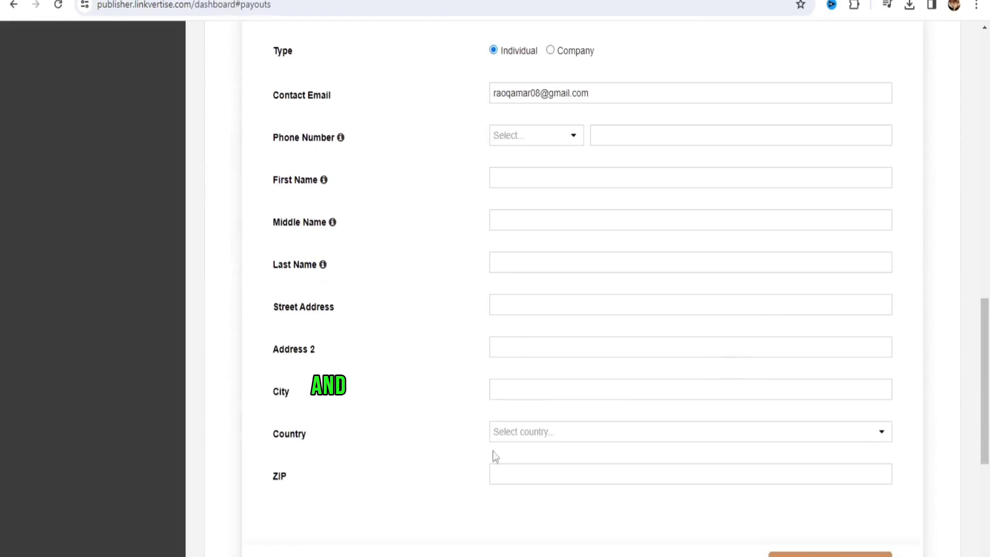
left_click_drag(985, 363, 985, 430)
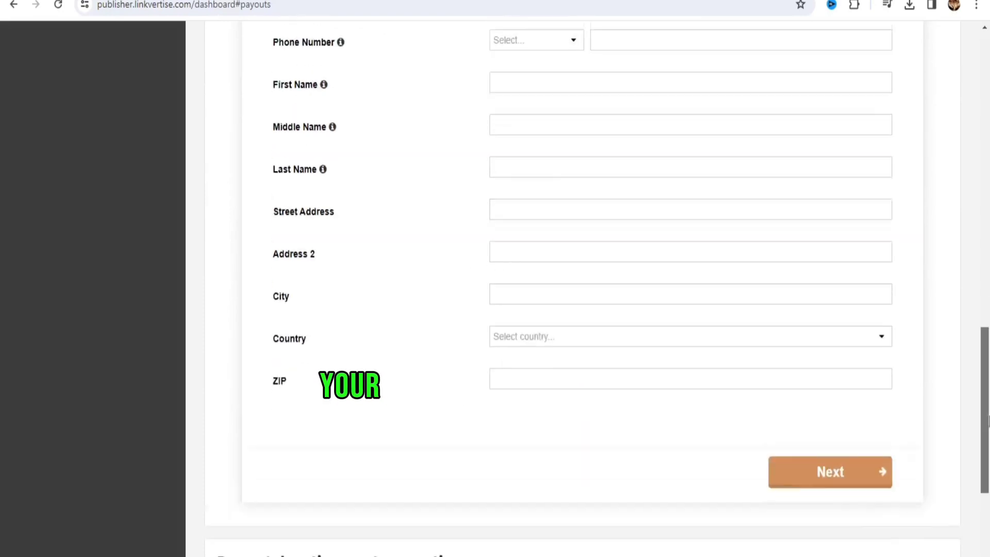
left_click_drag(984, 402, 984, 511)
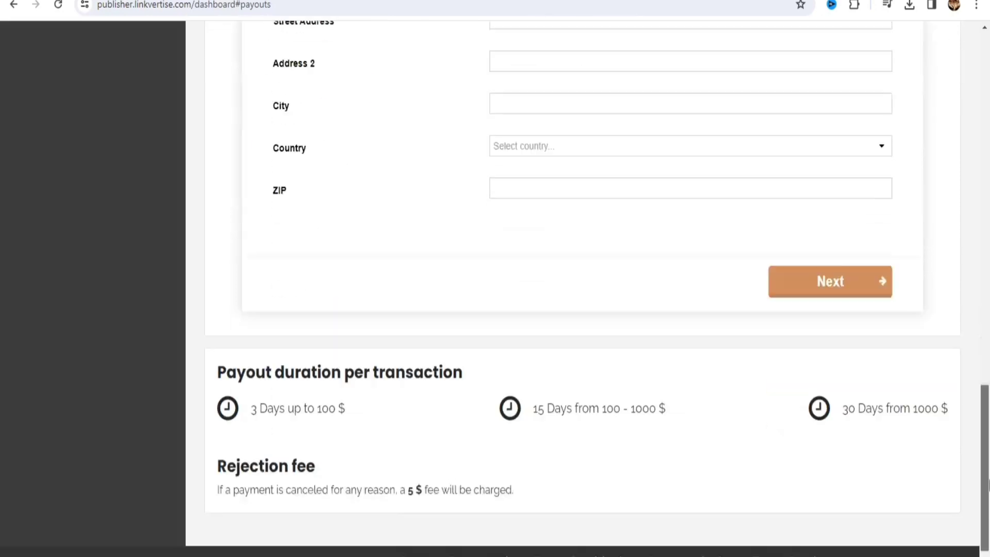